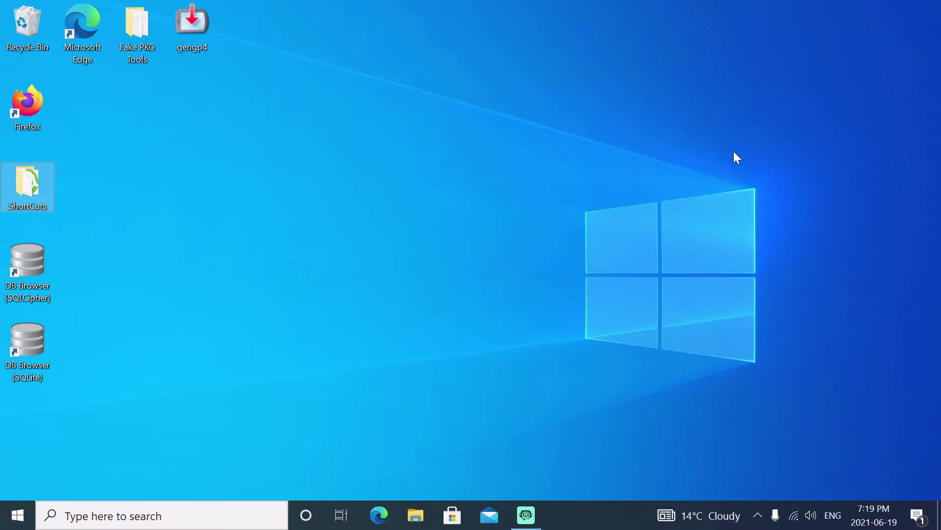
Open Local Disk (G:) in File Explorer and check the drive's file system in its properties.
left_click(414, 515)
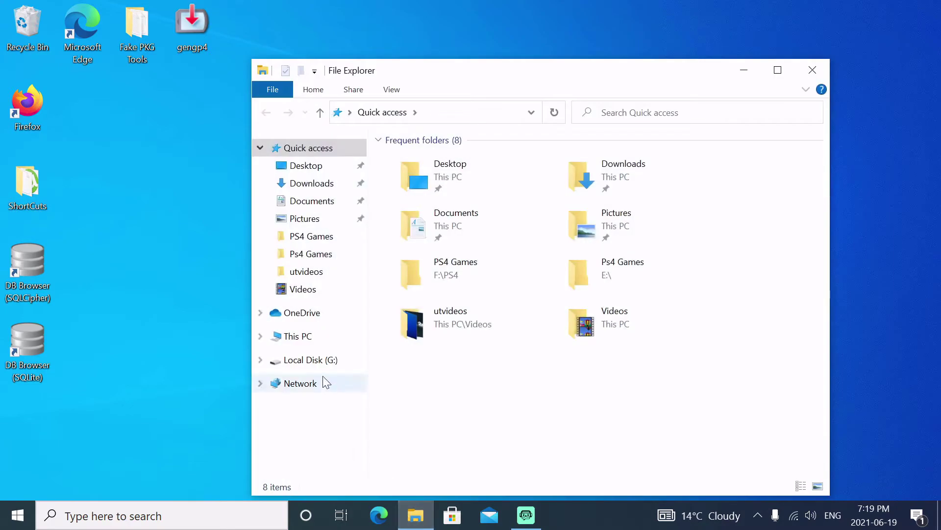
left_click(312, 359)
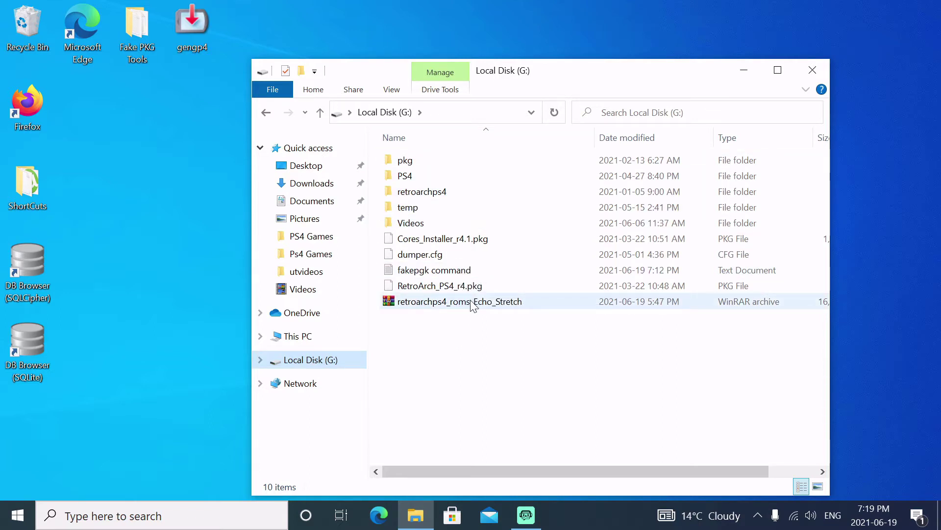
mouse_move(473, 305)
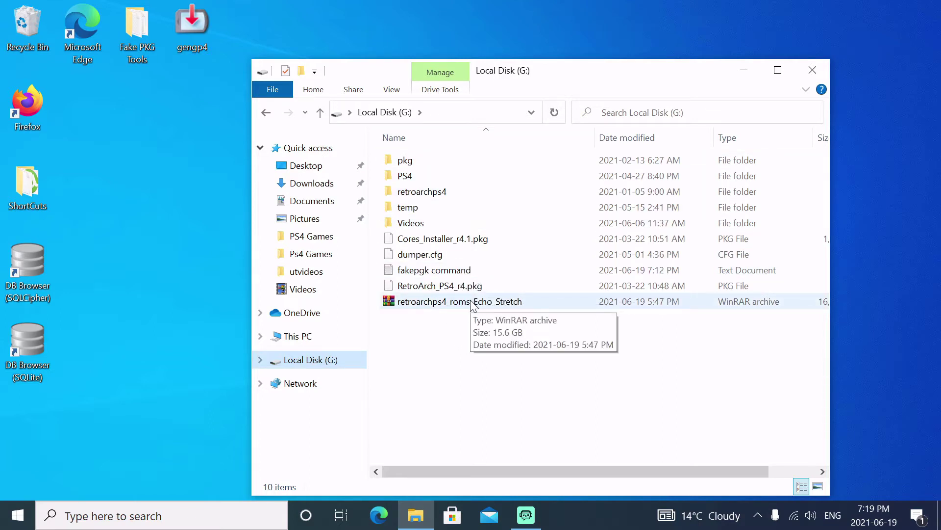
right_click(331, 359)
left_click(343, 352)
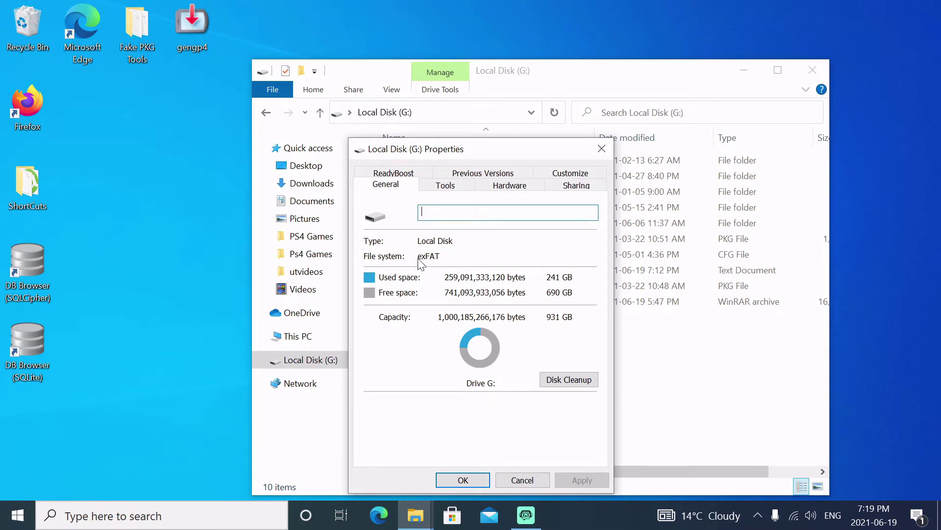
left_click(526, 480)
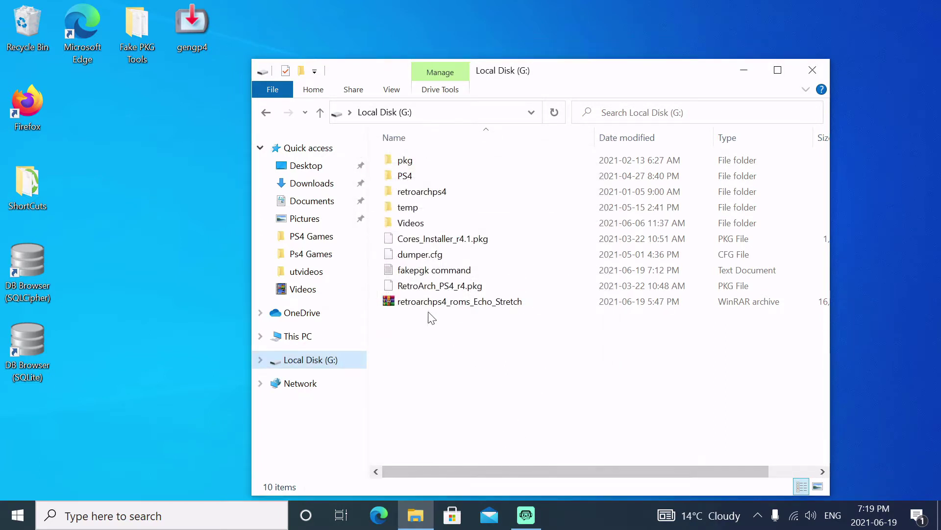
Examine the retroarchps4 and roms folders inside the retroarchps4_roms_Echo_Stretch archive, then close it.
left_click(426, 303)
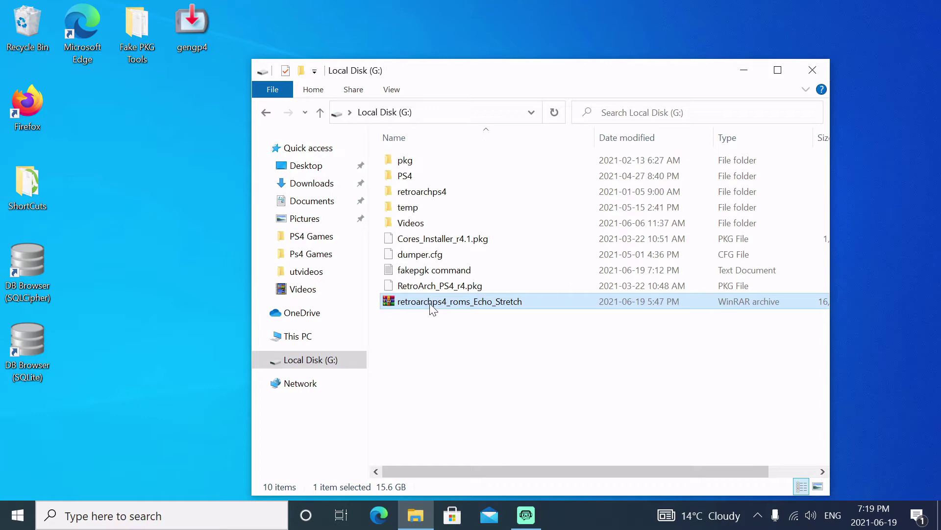
double_click(479, 302)
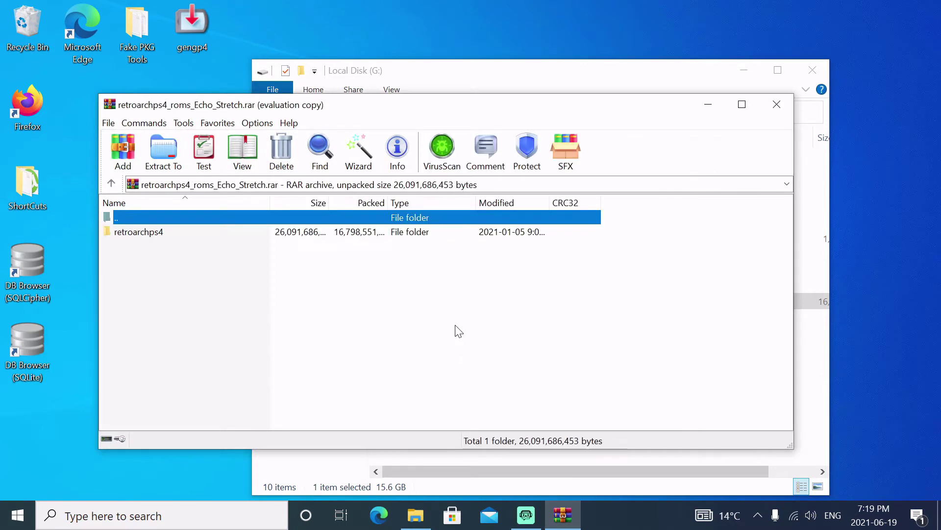
double_click(143, 232)
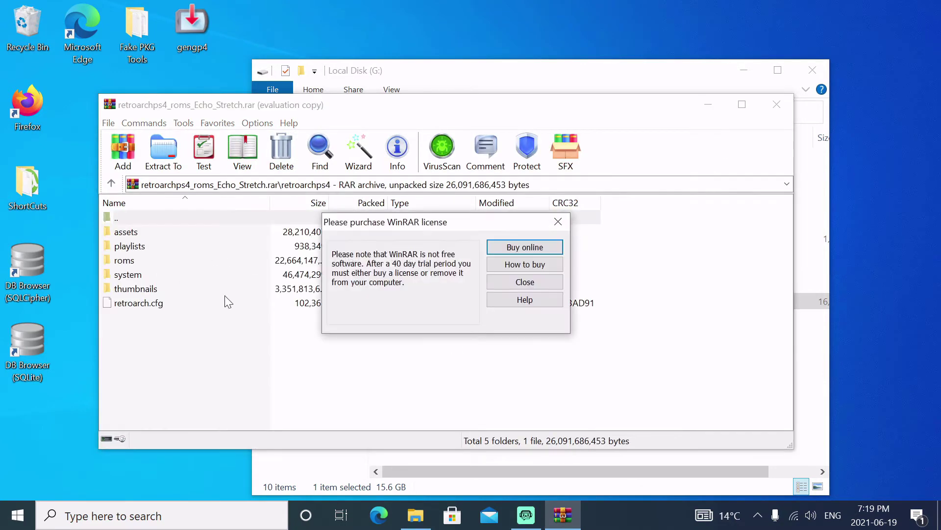
left_click(516, 283)
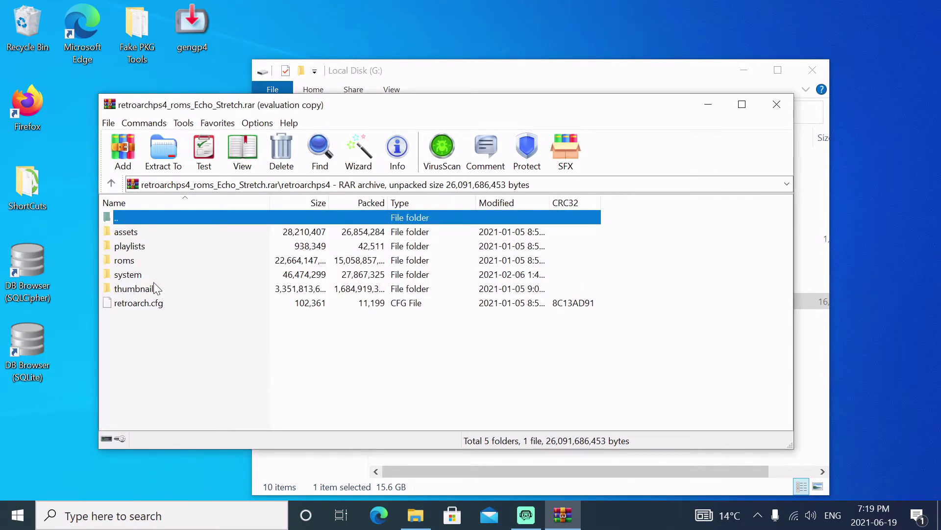
double_click(123, 260)
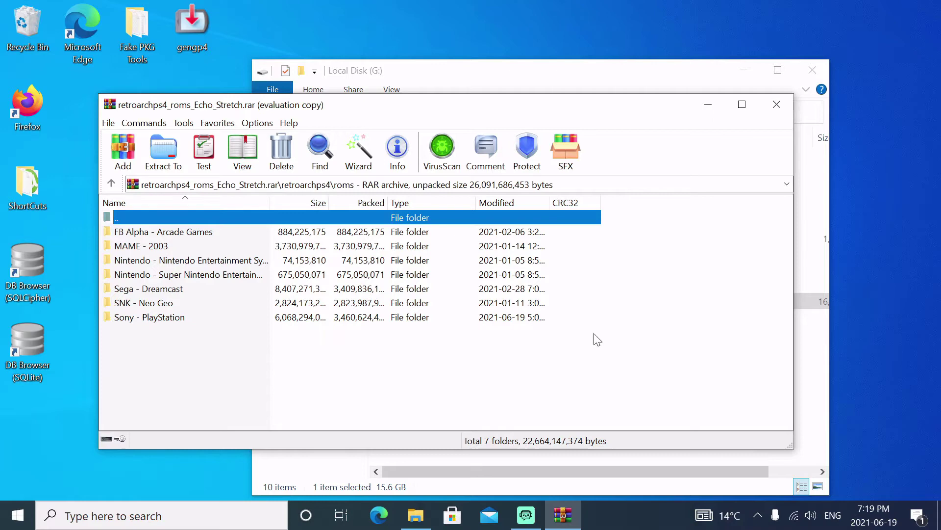
left_click(776, 103)
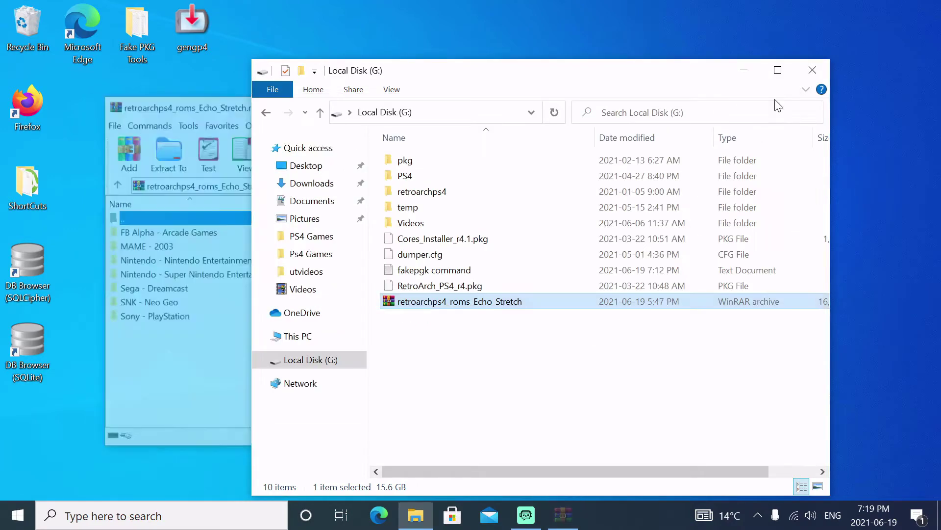
Select the RetroArch_PS4_r4.pkg and Cores_Installer_r4.1.pkg files together on Local Disk (G:).
left_click(421, 192)
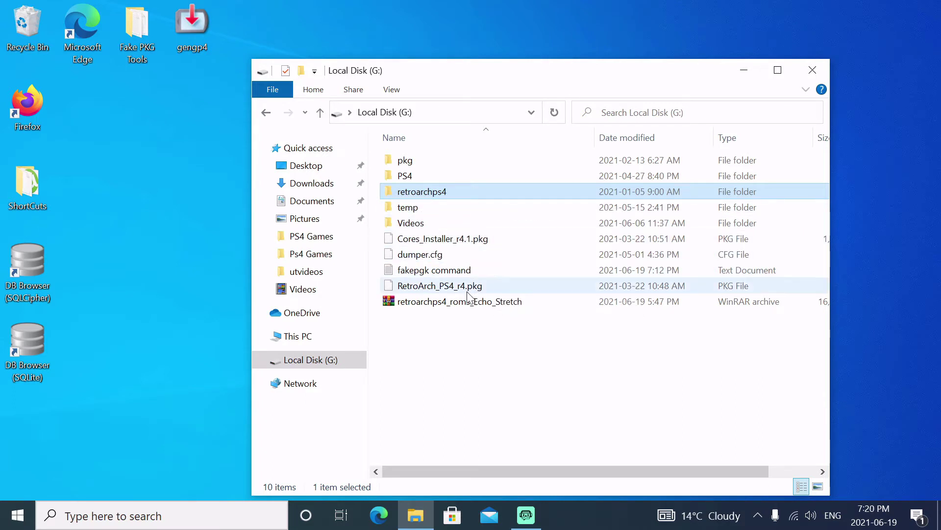
left_click(449, 287)
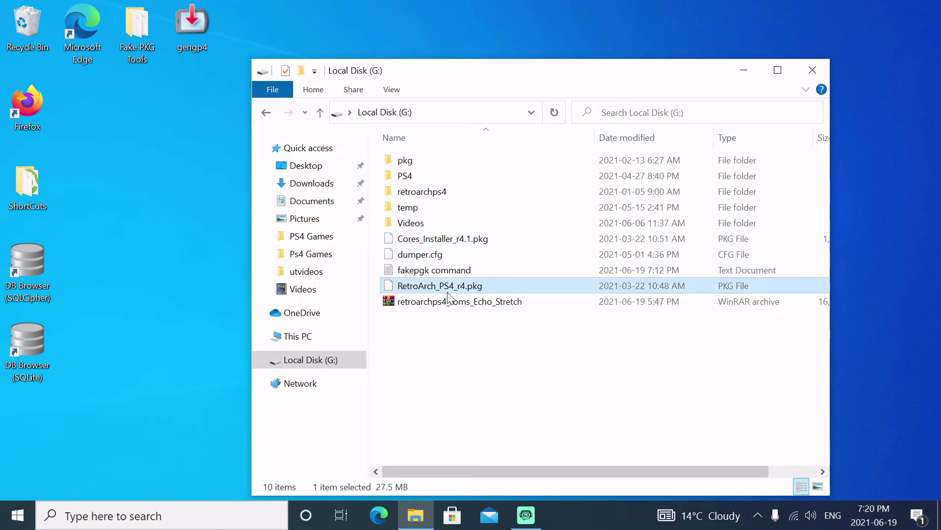
left_click(465, 241, "ctrl")
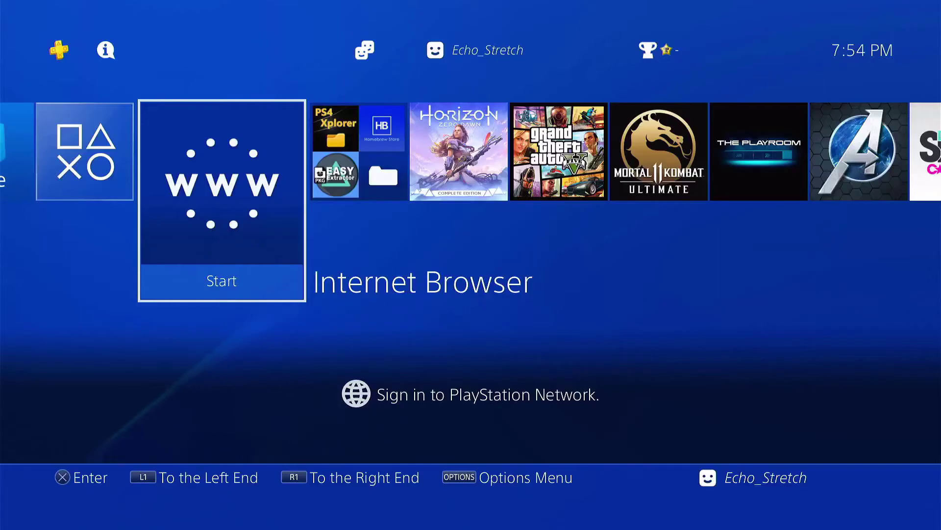
On the PS4, open the system Settings and look through the list toward its end.
key("Up")
key("Right")
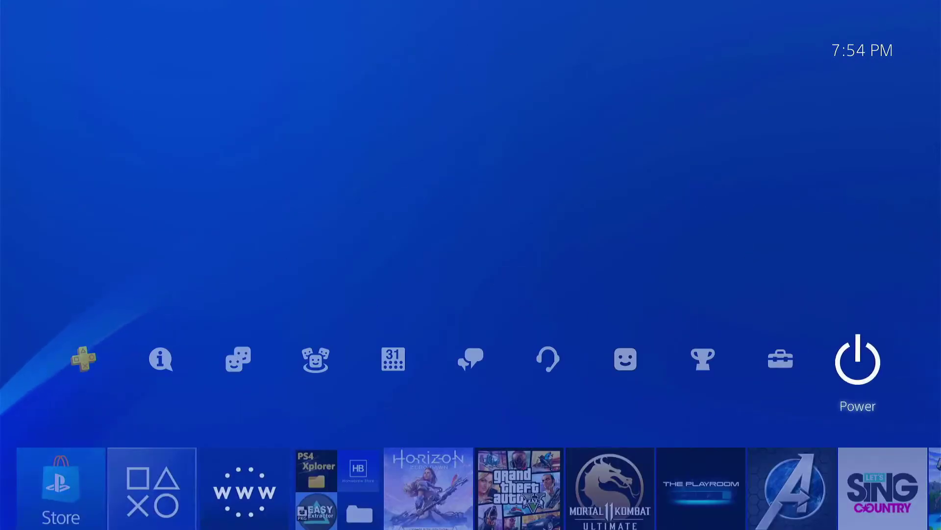
key("Left")
key("Return")
key("Down")
key("Down")
key("Down")
key("Down")
key("Down")
key("Down")
key("Down")
key("Down")
key("Down")
key("Down")
key("Down")
key("Down")
key("Down")
key("Down")
key("Down")
key("Down")
key("Down")
key("Down")
key("Down")
key("Down")
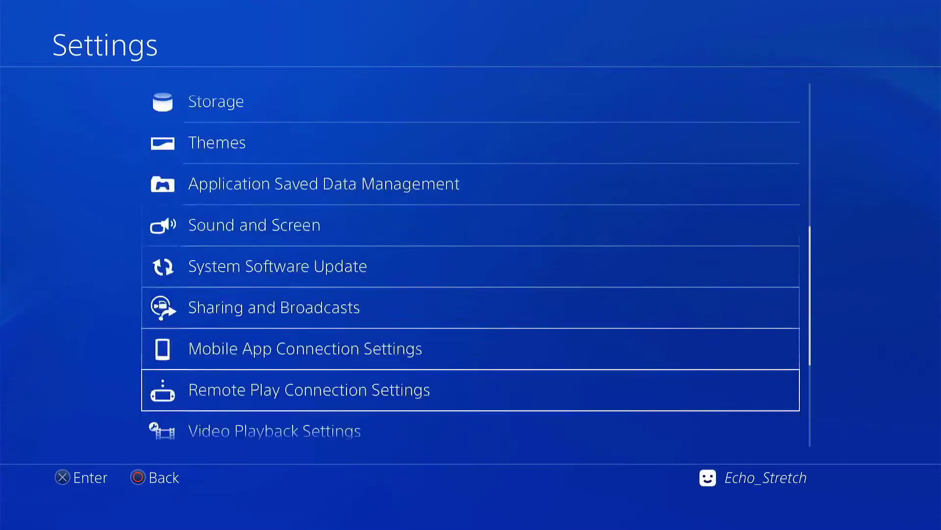
Turn on Connect to the Internet in the PS4's Network settings.
key("Up")
key("Up")
key("Up")
key("Up")
key("Up")
key("Up")
key("Up")
key("Up")
key("Up")
key("Up")
key("Up")
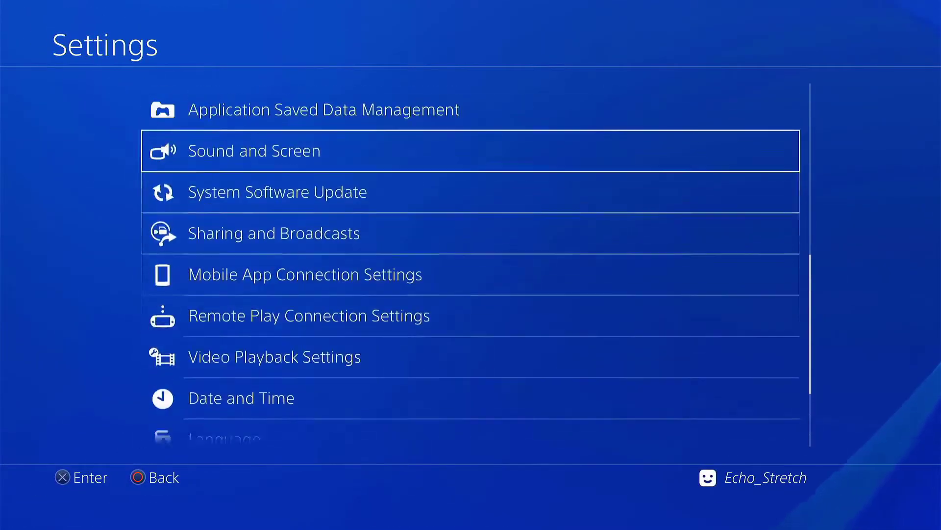
key("Up")
key("Up")
key("Up")
key("Up")
key("Up")
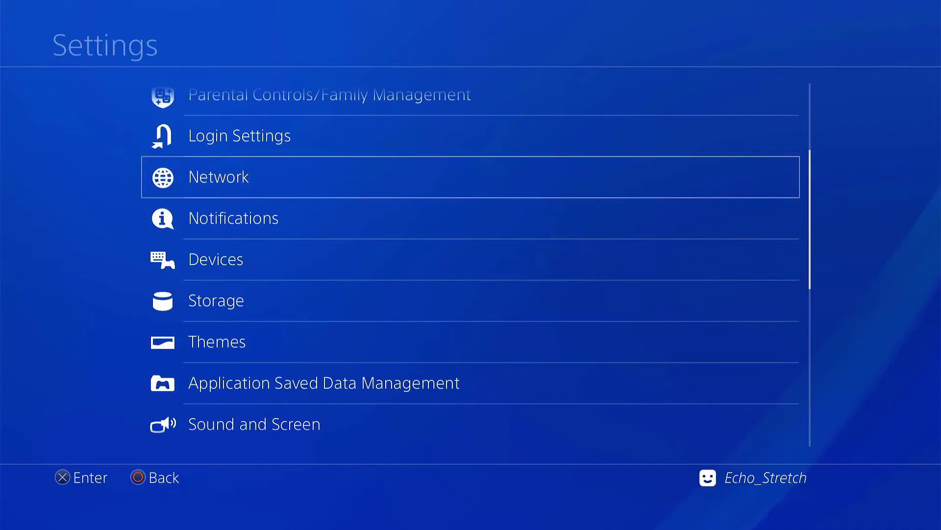
key("Return")
key("Return")
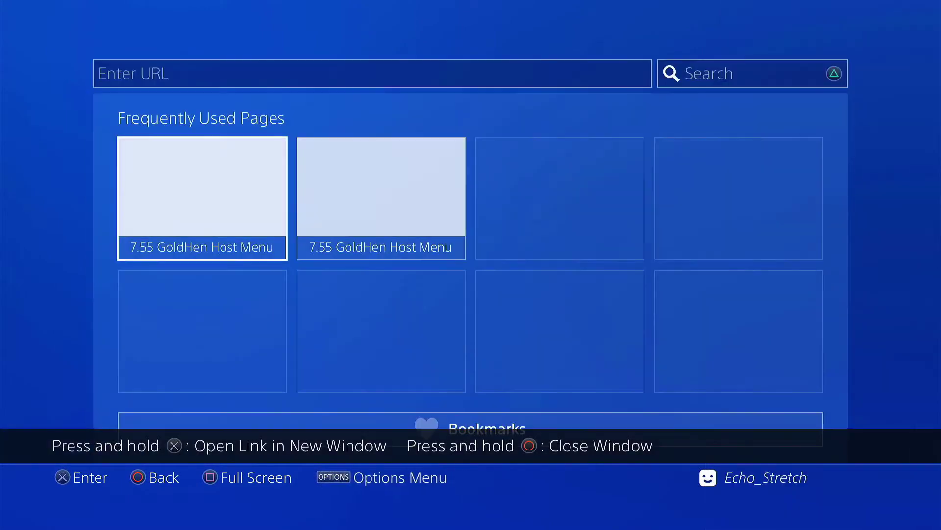
Clear the frequently used pages in the PS4's Internet Browser.
key("Menu")
key("Down")
key("Return")
key("Return")
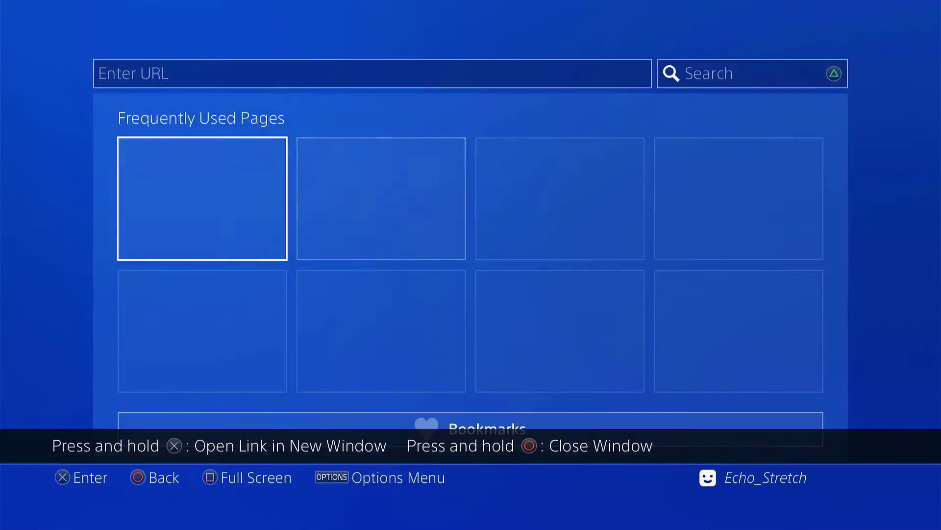
Delete all entries from the Internet Browser's browsing history.
key("Menu")
key("Up")
key("Return")
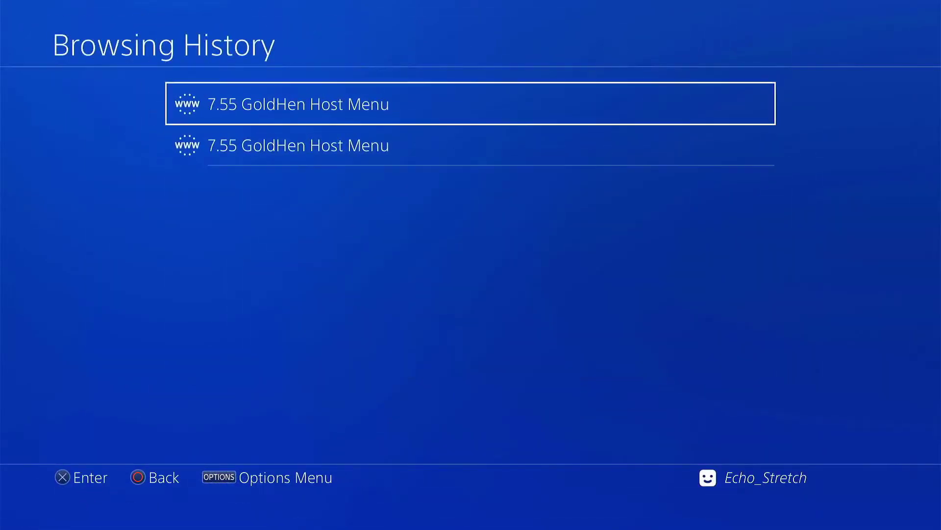
key("Menu")
key("Return")
key("Return")
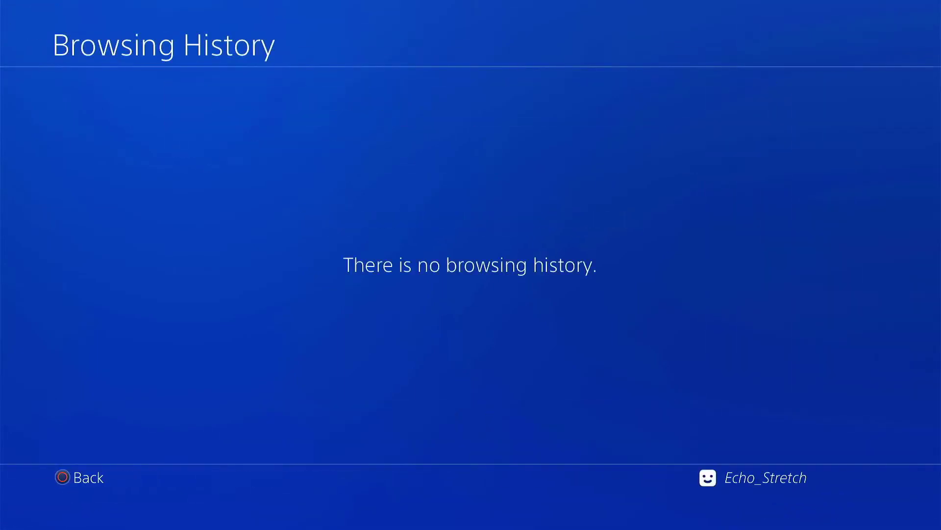
key("Escape")
Delete the cookies and clear the website data in the Internet Browser's settings.
key("Menu")
key("Up")
key("Up")
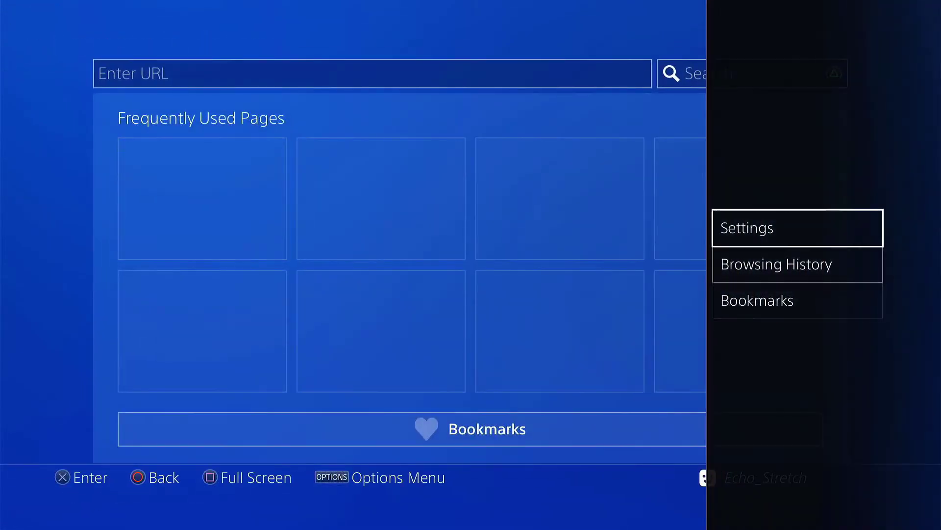
key("Return")
key("Down")
key("Down")
key("Return")
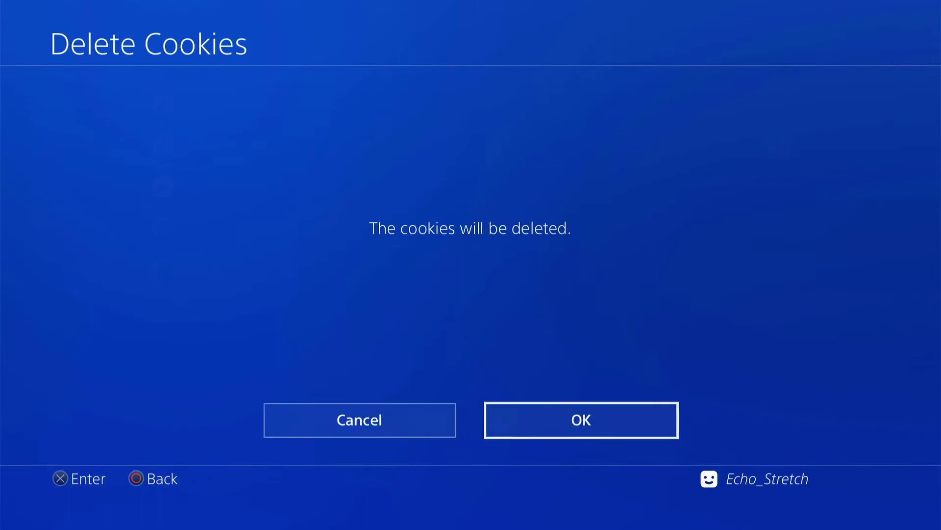
key("Return")
key("Down")
key("Return")
key("Return")
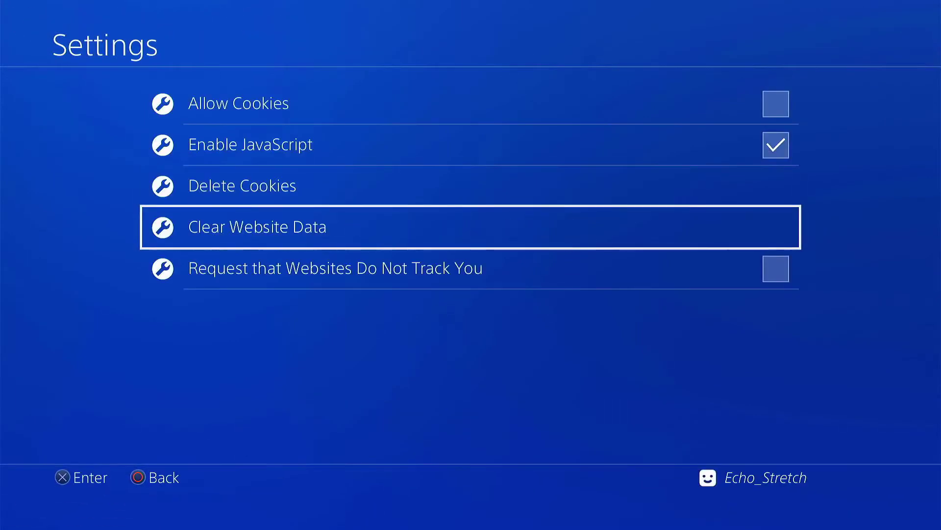
Load the bookmarked page 7.55 GoldHen Host Menu Game Doctors in the browser.
key("Escape")
key("Down")
key("Down")
key("Return")
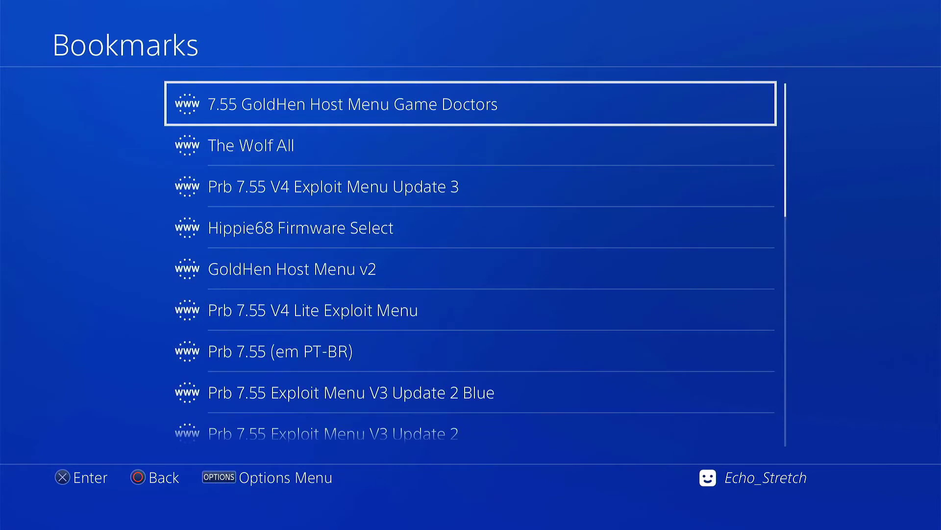
key("Return")
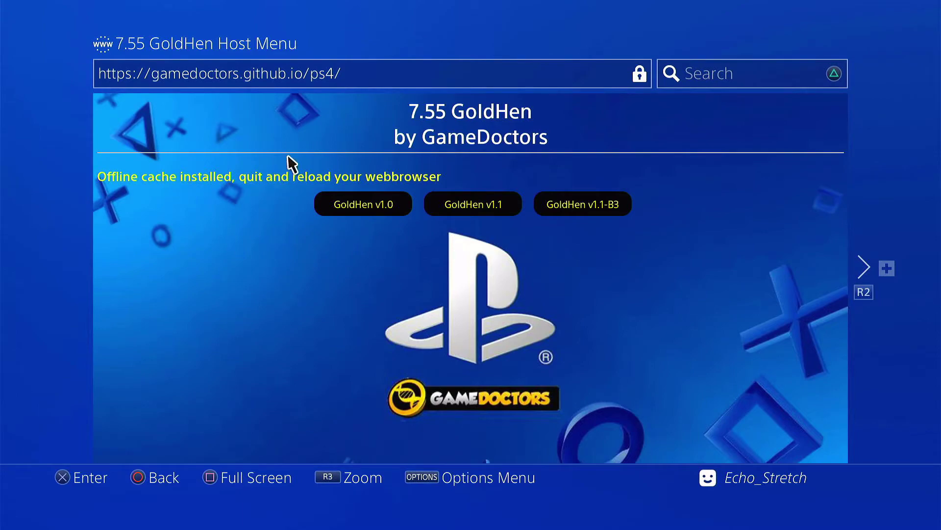
Turn off Connect to the Internet in the PS4's Network settings and return to the home screen.
key("super")
key("Up")
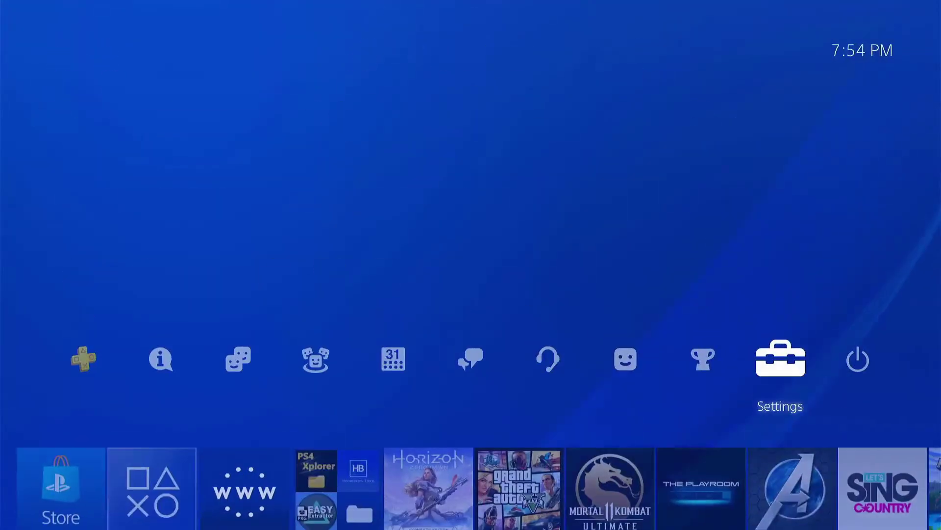
key("Return")
key("Down")
key("Down")
key("Down")
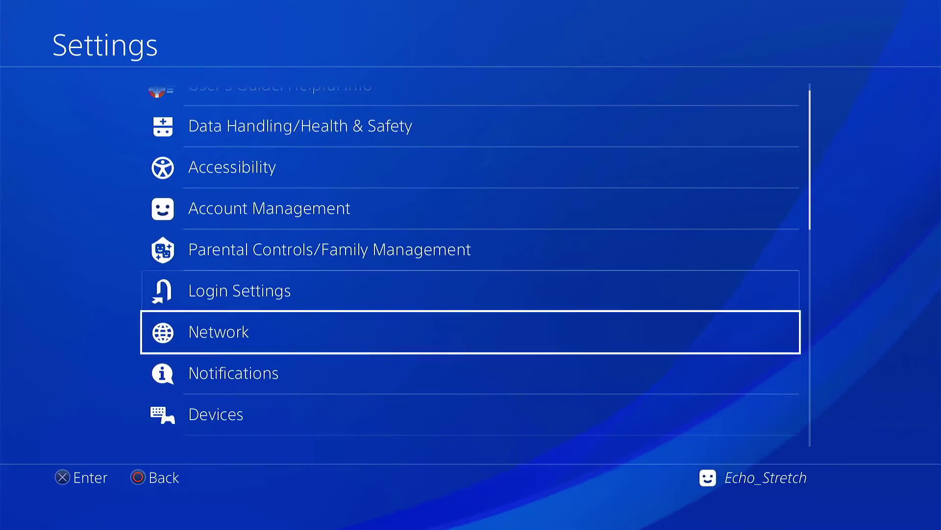
key("Return")
key("Return")
key("Escape")
key("Escape")
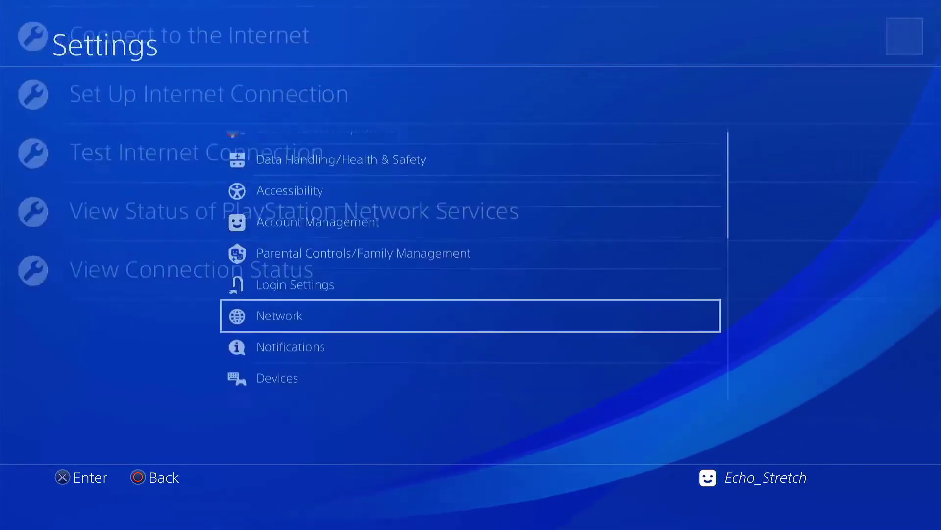
Reopen the GameDoctors 7.55 GoldHen page in the Internet Browser and run the GoldHen v1.1 payload.
key("Down")
key("Return")
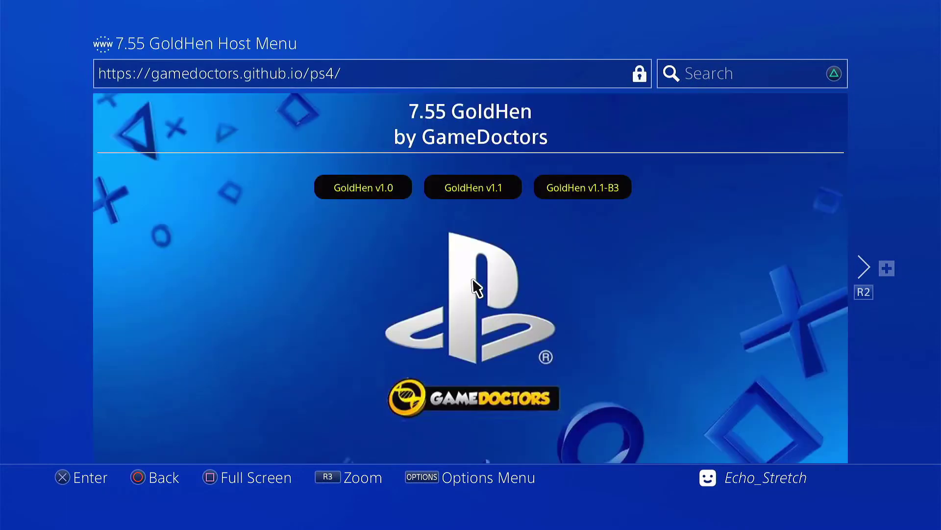
left_click(490, 189)
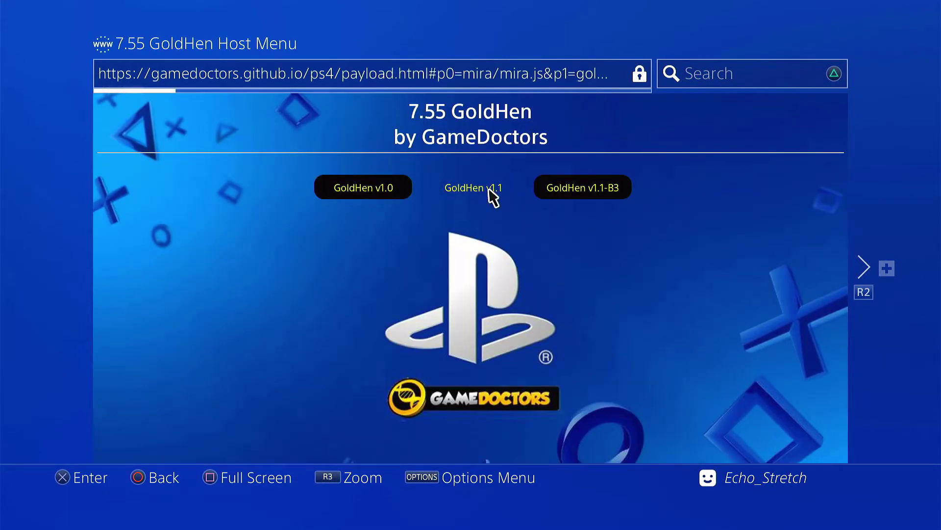
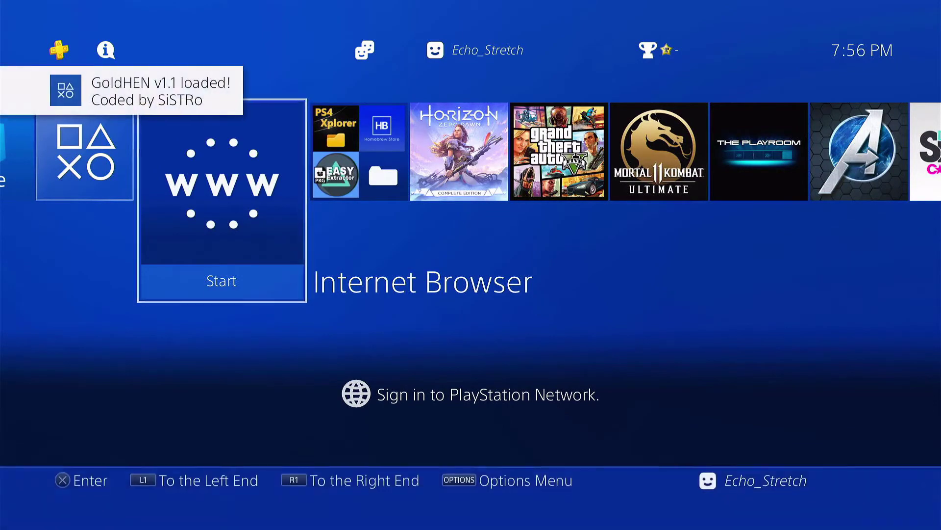
Open the Package Installer from the Game section of the PS4's Debug Settings.
key("Up")
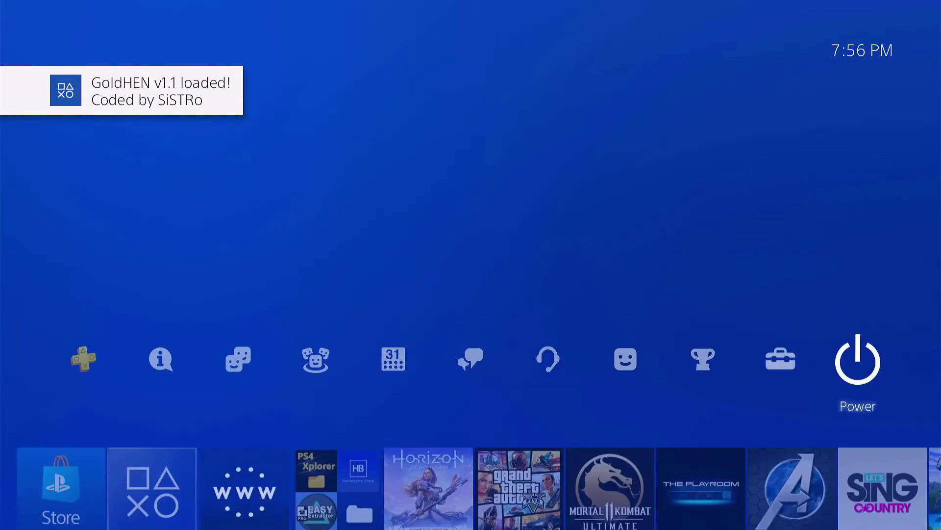
key("Left")
key("Return")
key("Down")
key("Down")
key("Down")
key("Down")
key("Down")
key("Down")
key("Down")
key("Down")
key("Down")
key("Down")
key("Down")
key("Down")
key("Down")
key("Down")
key("Down")
key("Down")
key("Down")
key("Down")
key("Down")
key("Down")
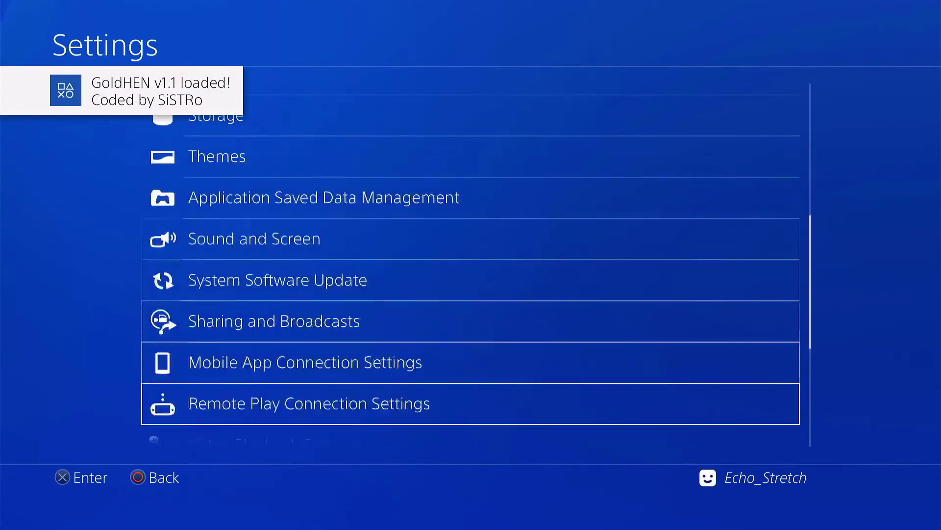
key("Up")
key("Down")
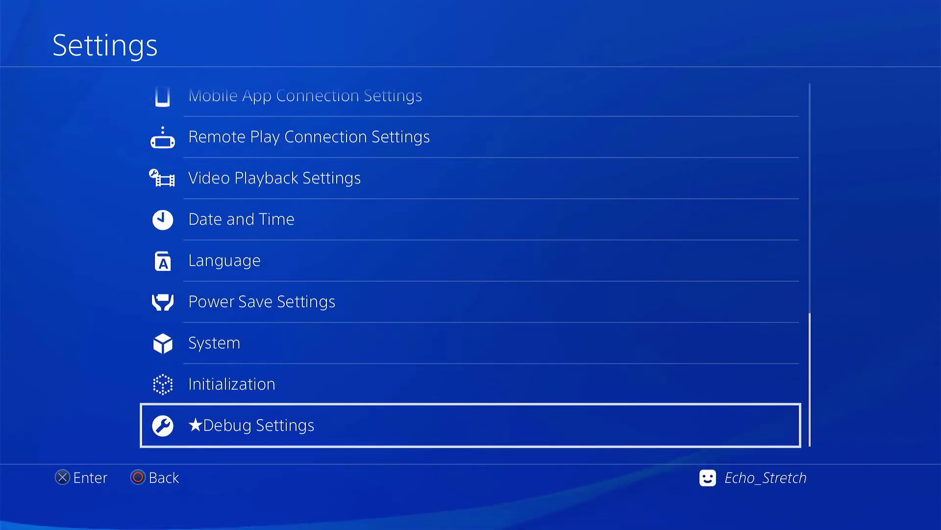
key("Return")
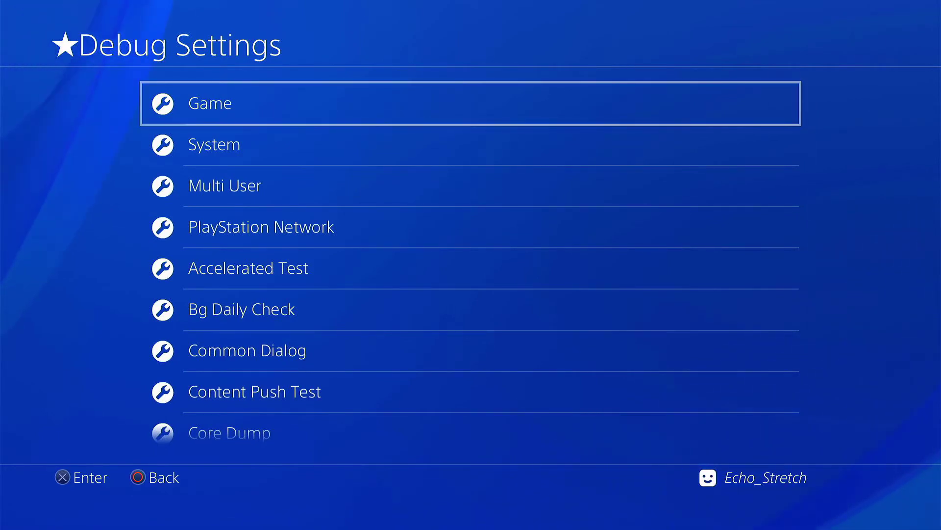
key("Return")
key("Down")
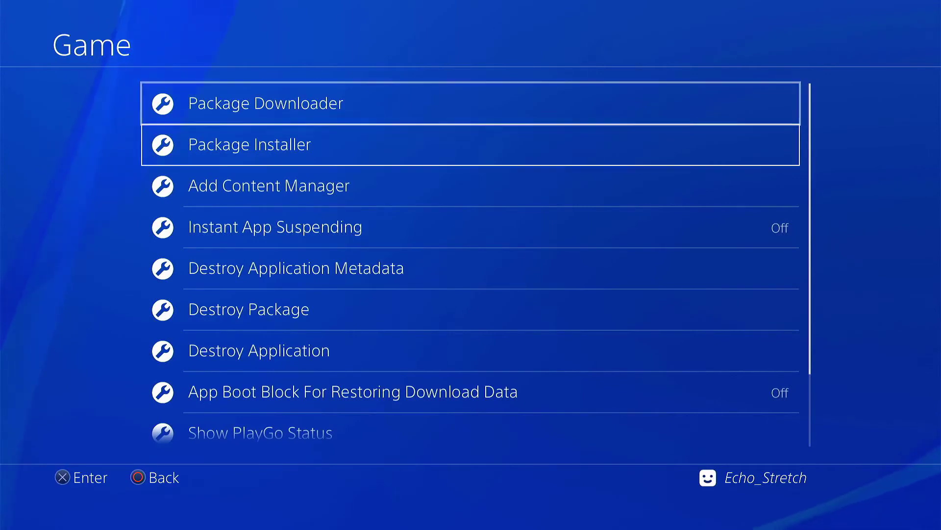
key("Return")
Install all listed packages, Cores_Installer_r4.1.pkg and RetroArch_PS4_r4.pkg, with the Install all option.
key("Down")
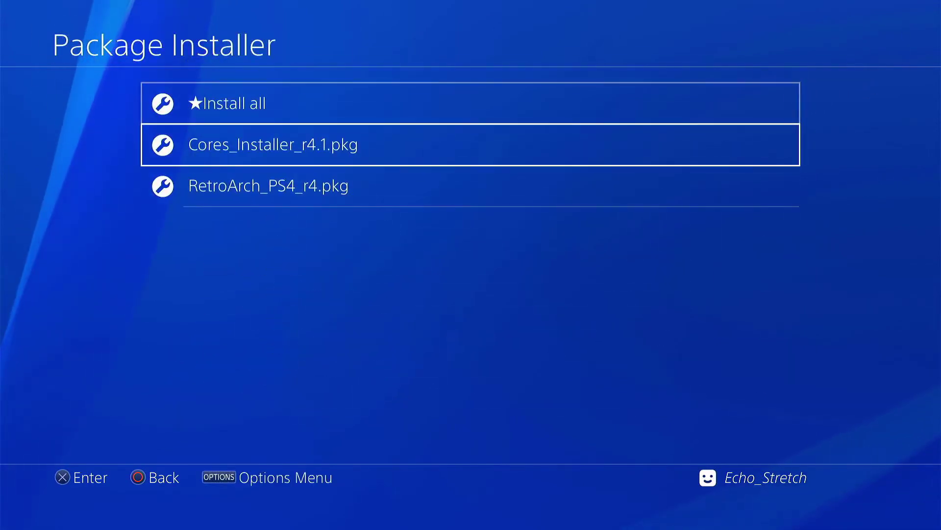
key("Down")
key("Up")
key("Up")
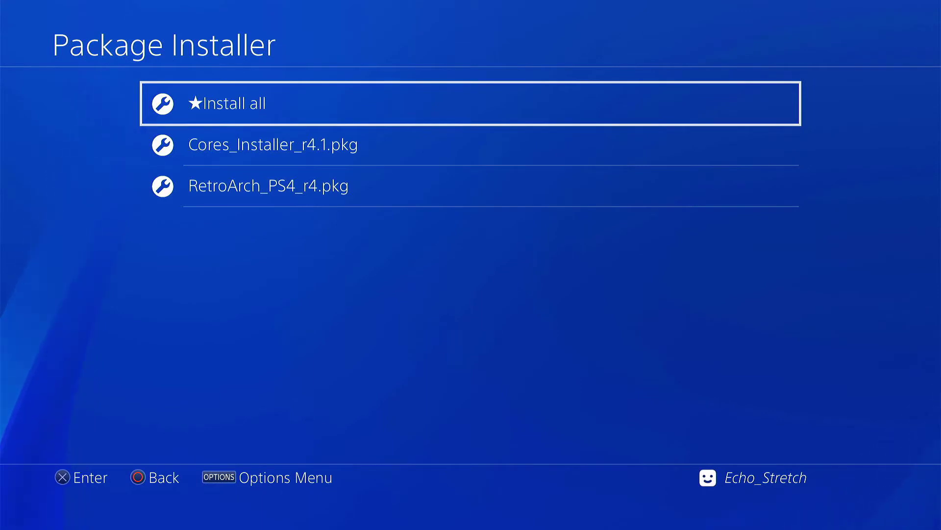
key("Down")
key("Down")
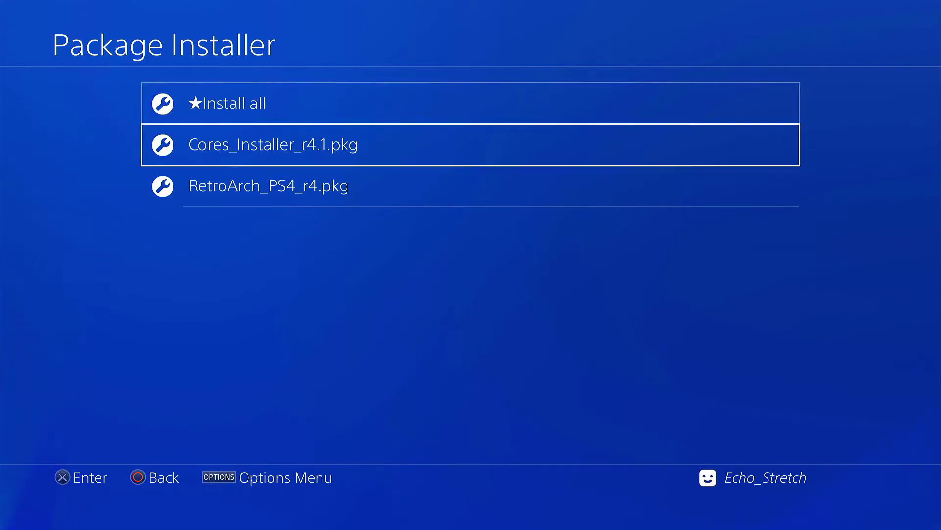
key("Up")
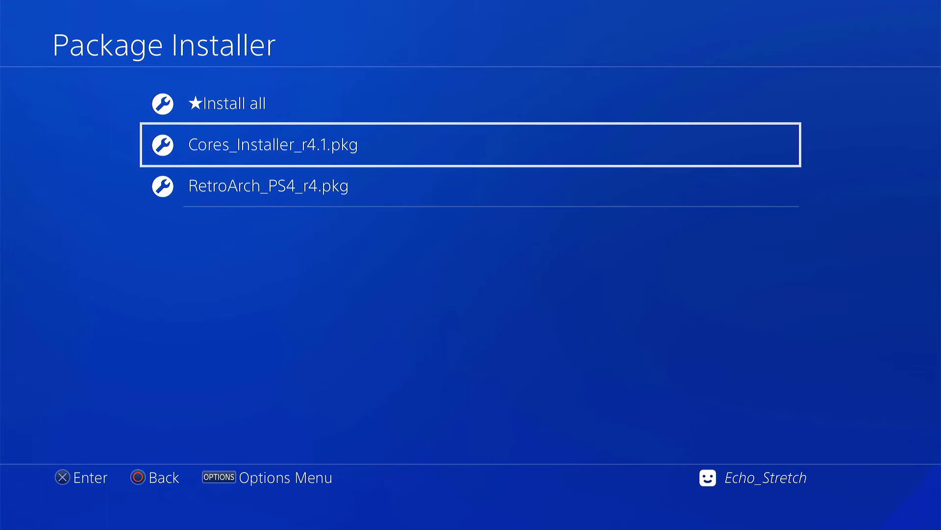
key("Down")
key("Up")
key("Down")
key("Up")
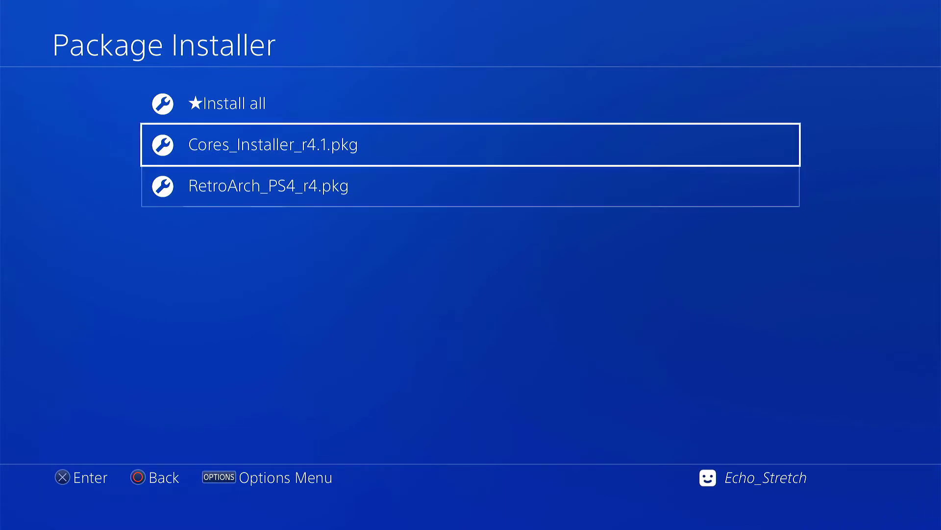
key("Up")
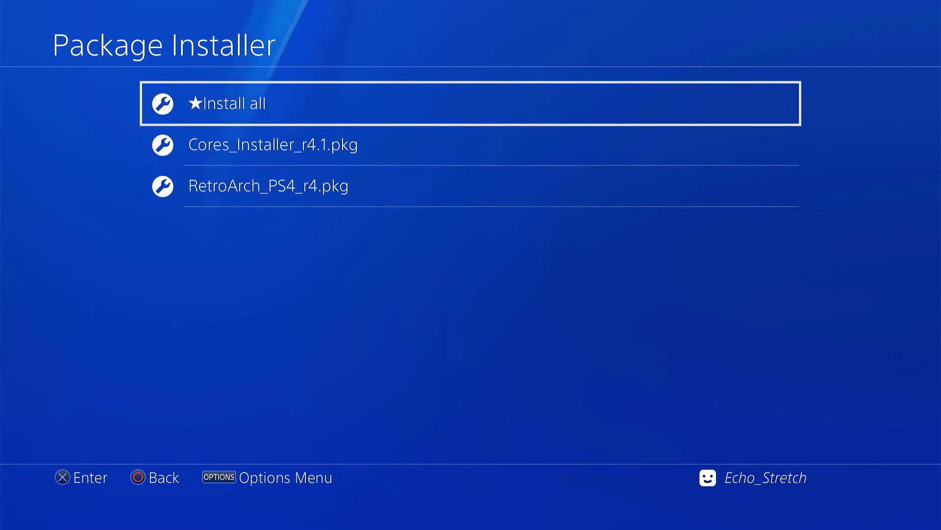
key("Return")
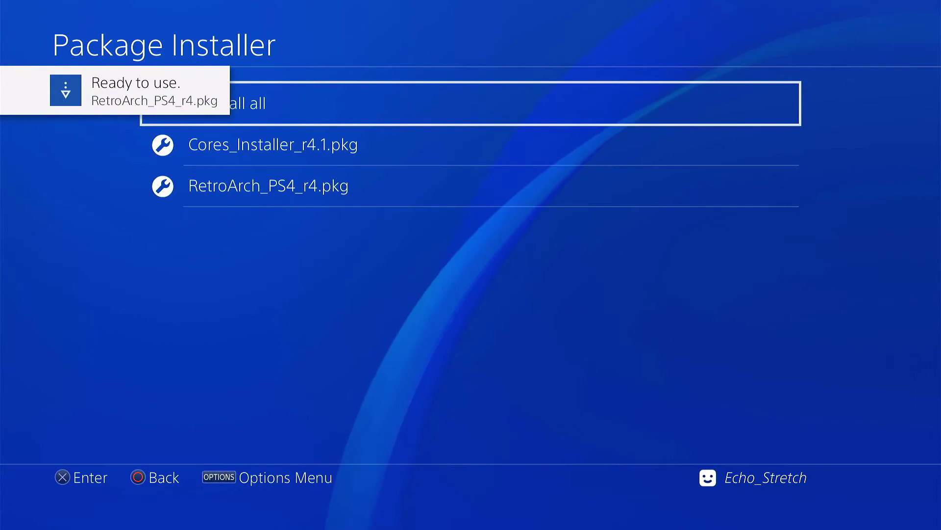
Return to the home screen, run RetroArch Cores Installer and confirm installing the core files.
key("Escape")
key("Escape")
key("Escape")
key("Escape")
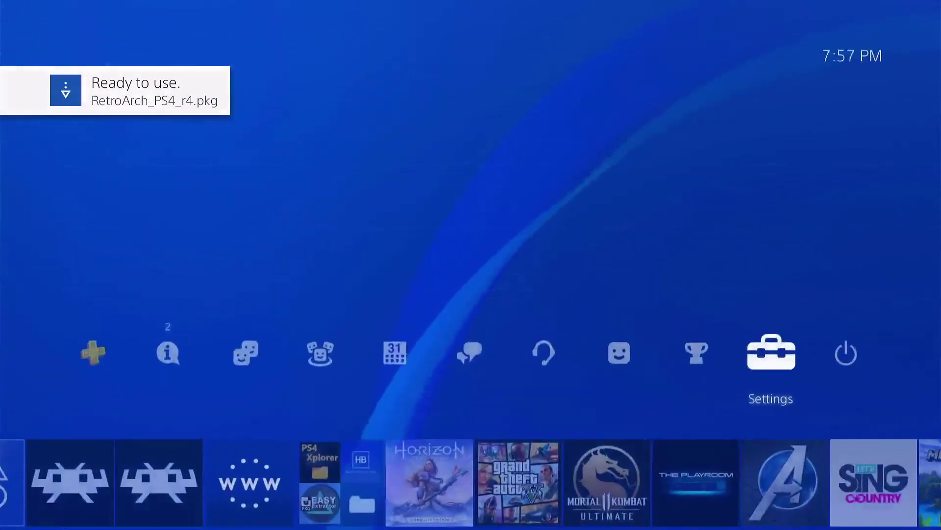
key("Down")
key("Left")
key("Left")
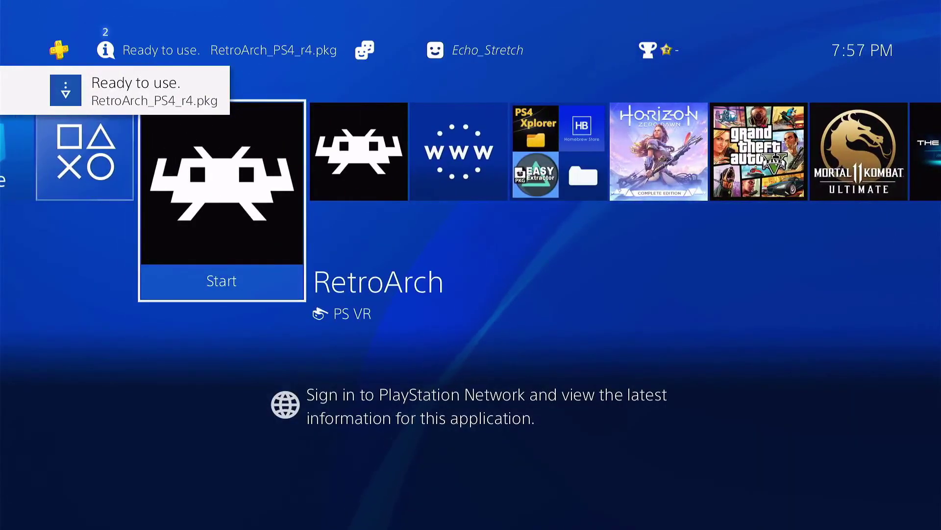
key("Right")
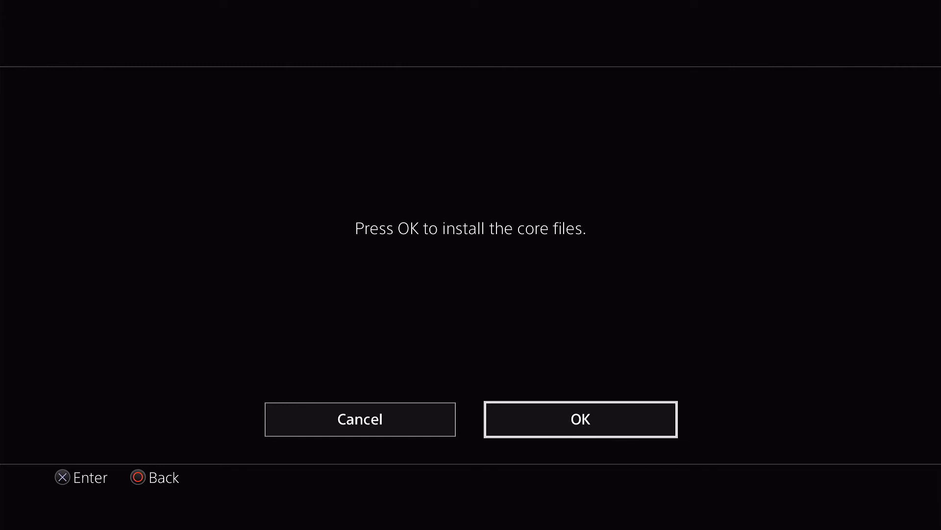
key("Return")
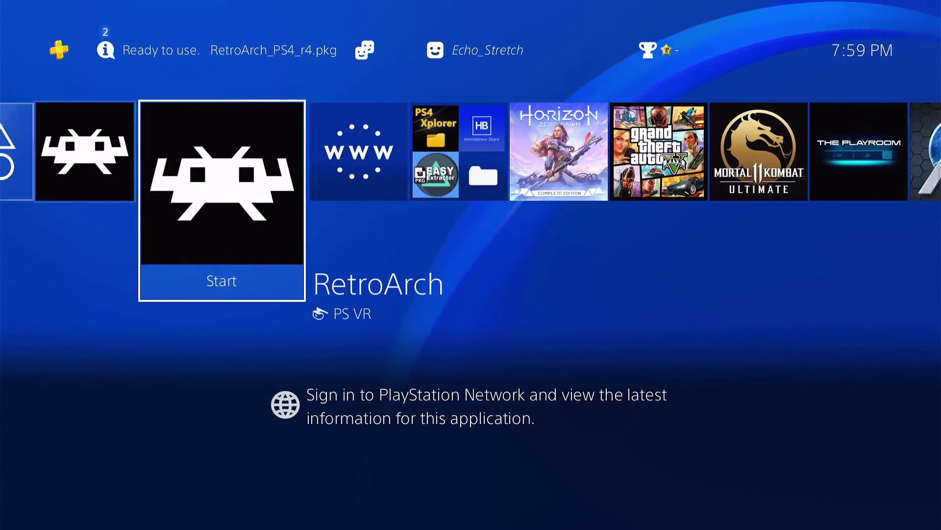
Delete the RetroArch Cores Installer application from the home screen.
key("Left")
key("Right")
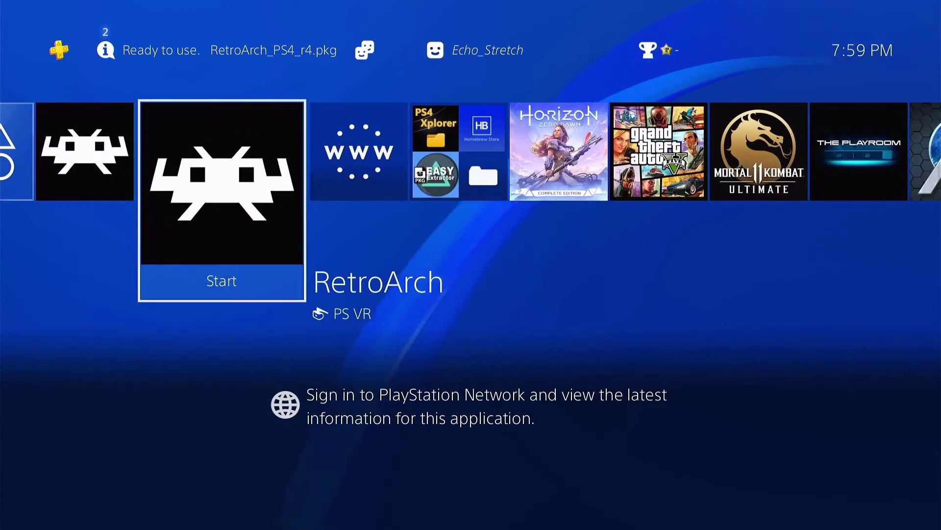
key("Left")
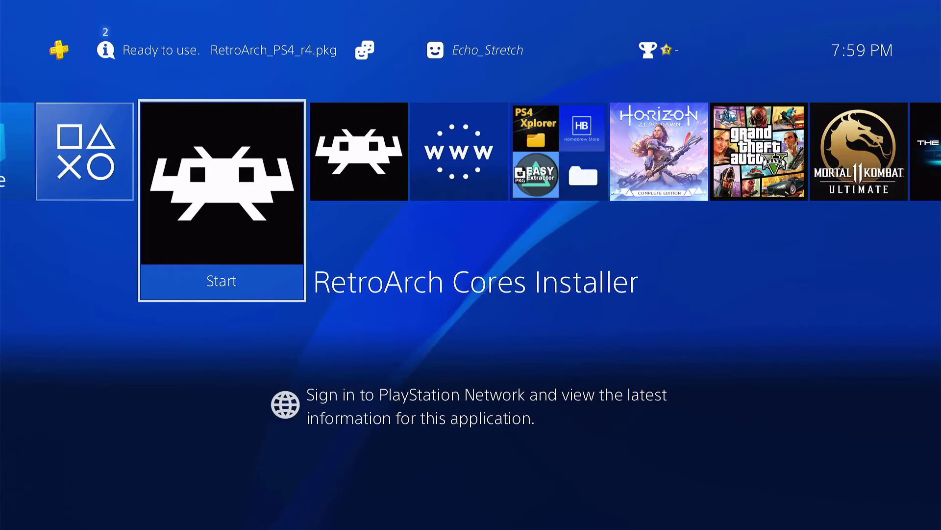
key("Right")
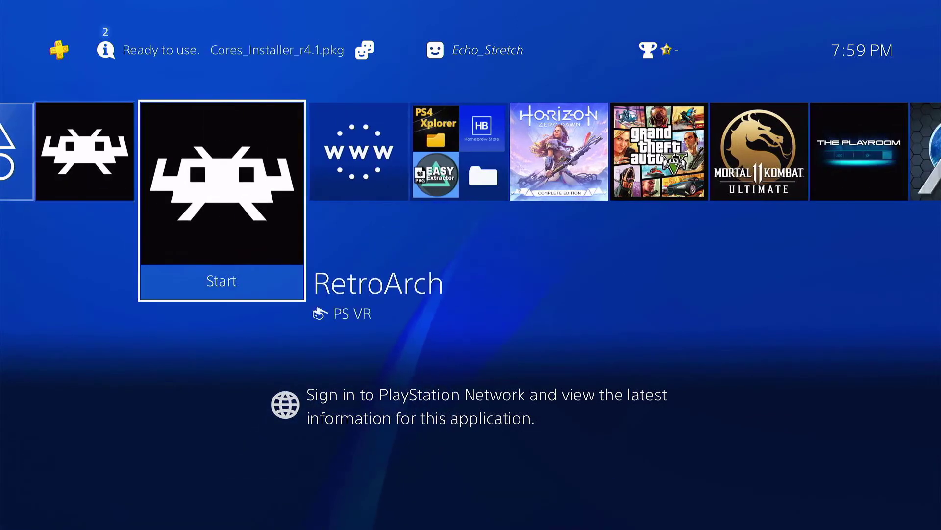
key("Left")
key("Menu")
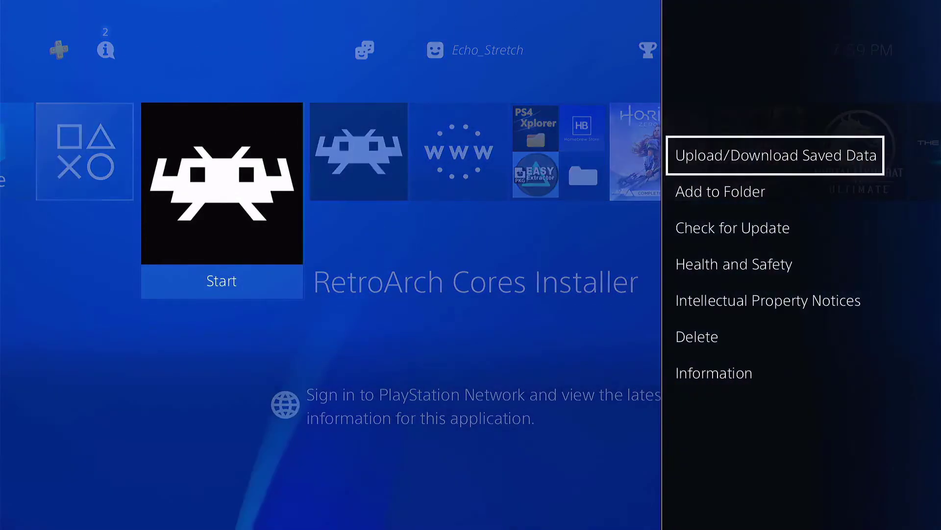
key("Down")
key("Down")
key("Down")
key("Down")
key("Down")
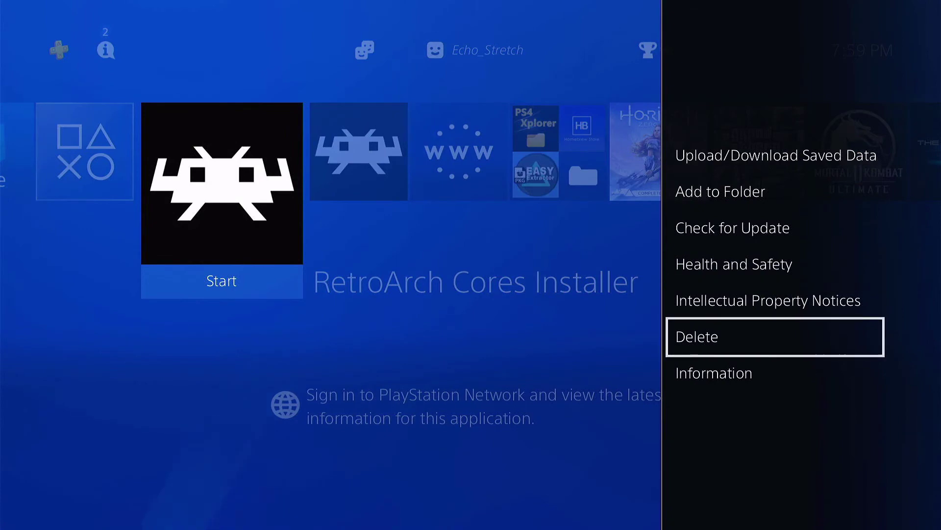
key("Return")
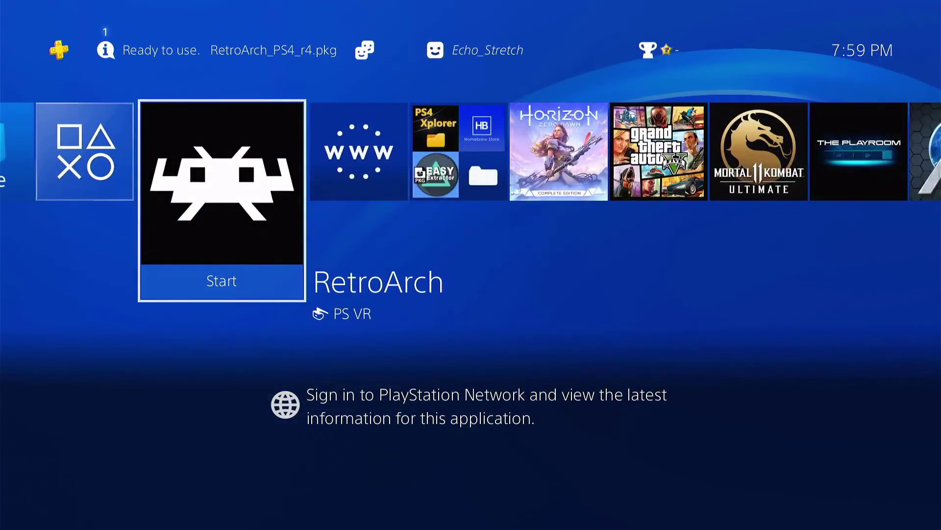
Start adding the RetroArch application to a new home screen folder.
key("Menu")
key("Down")
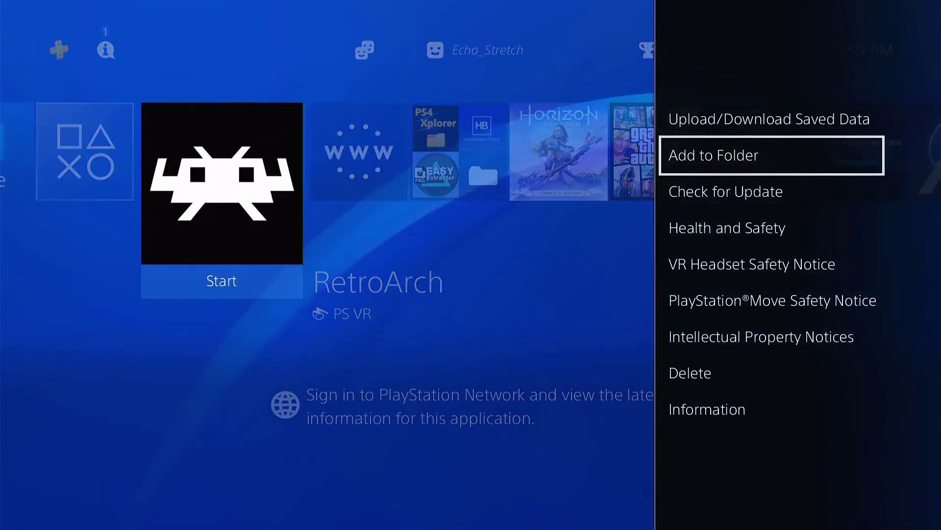
key("Return")
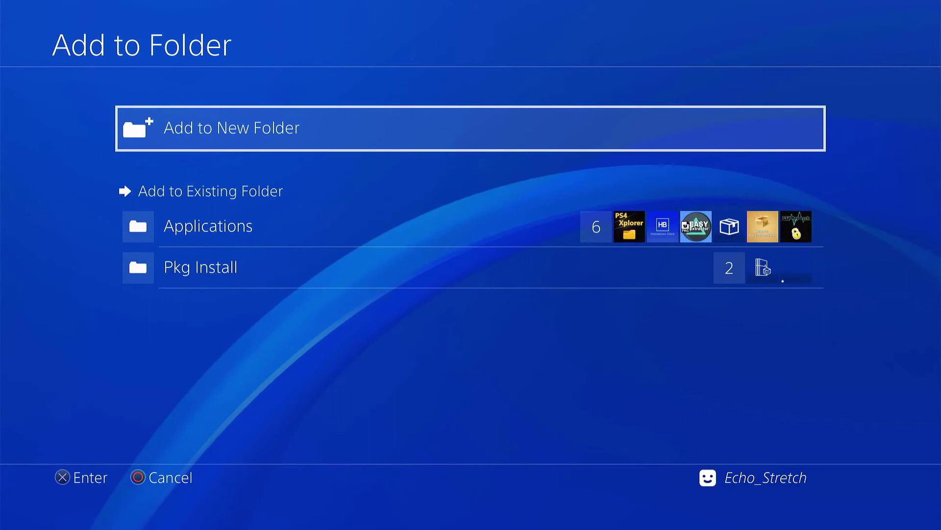
key("Return")
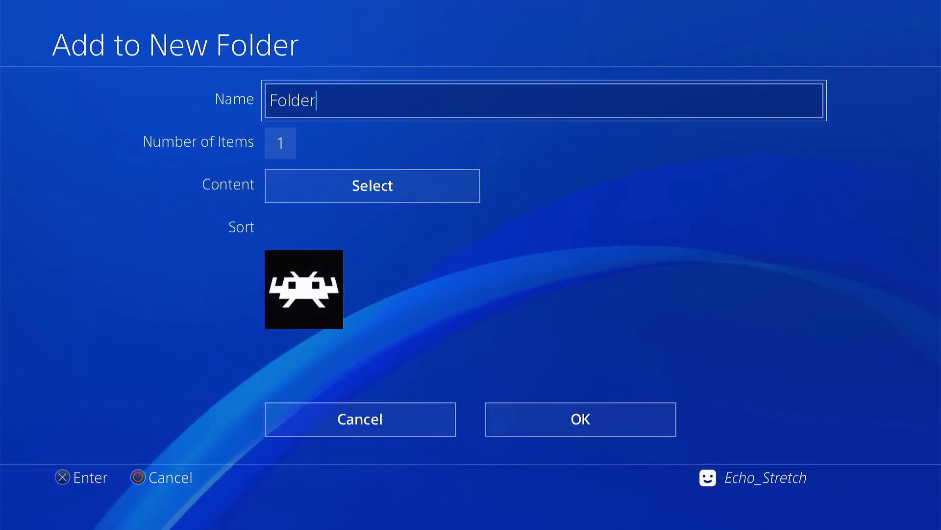
Name the new folder Emulators and create it with RetroArch as its content.
key("Return")
key("Left")
key("Left")
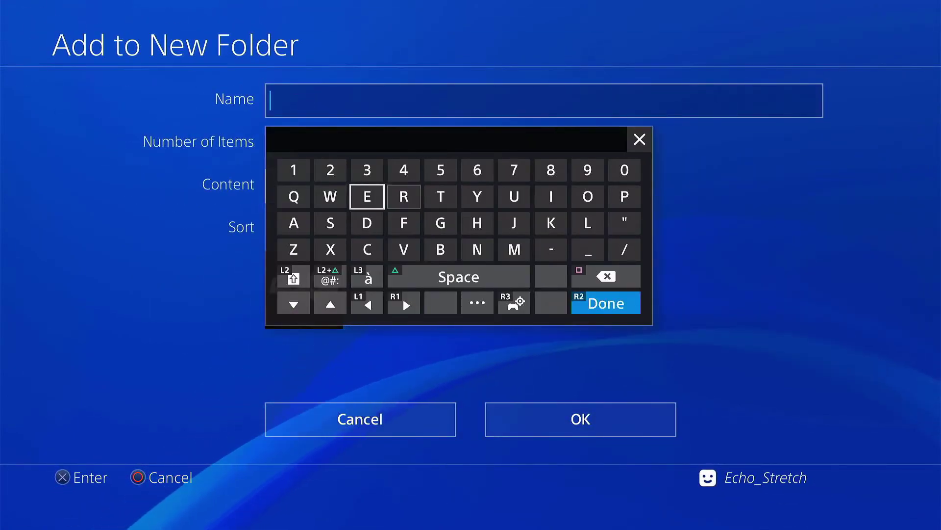
type("E")
key("Return")
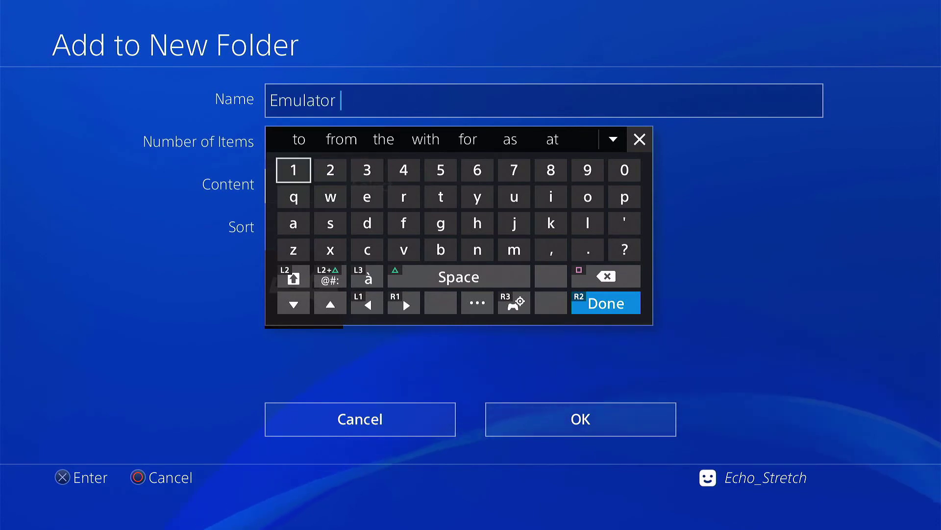
key("BackSpace")
key("Down")
key("Down")
key("Down")
key("Right")
type("s")
key("Return")
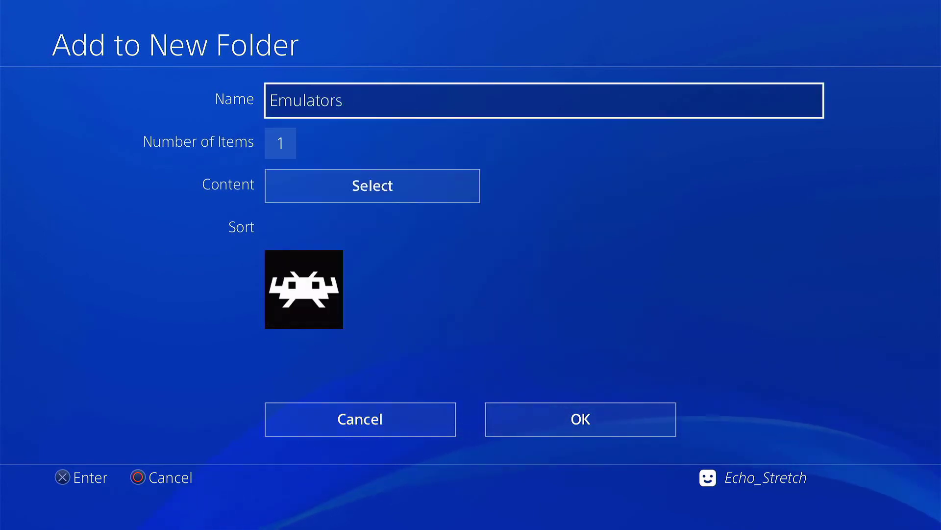
key("Down")
key("Down")
key("Down")
key("Return")
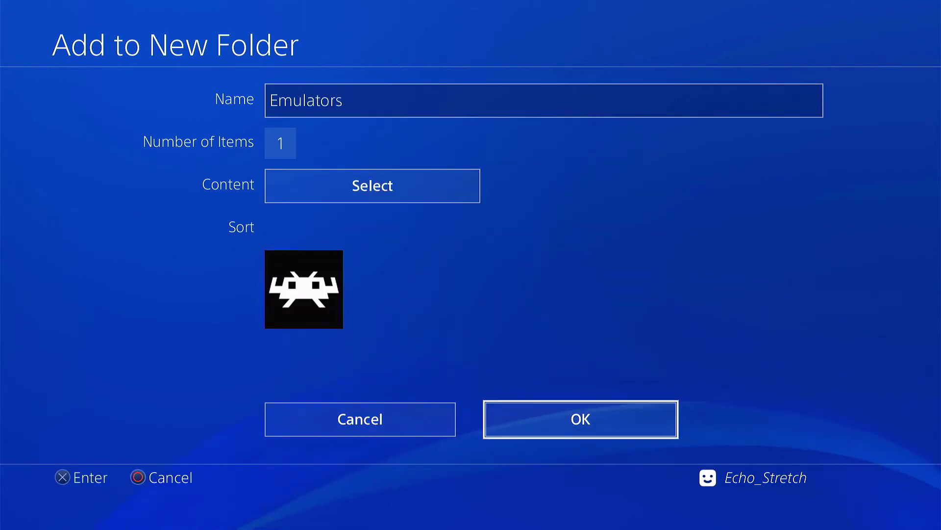
Launch RetroArch from the Emulators folder.
key("Right")
key("Left")
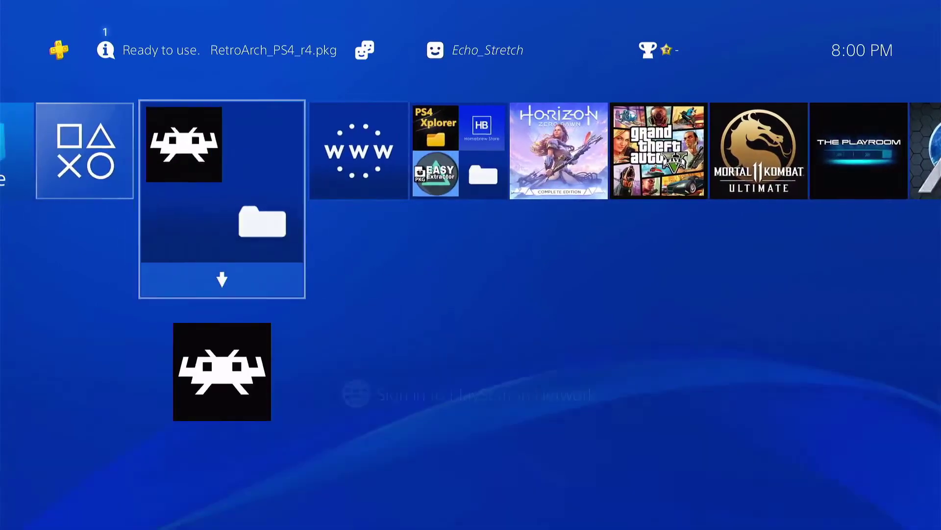
key("Return")
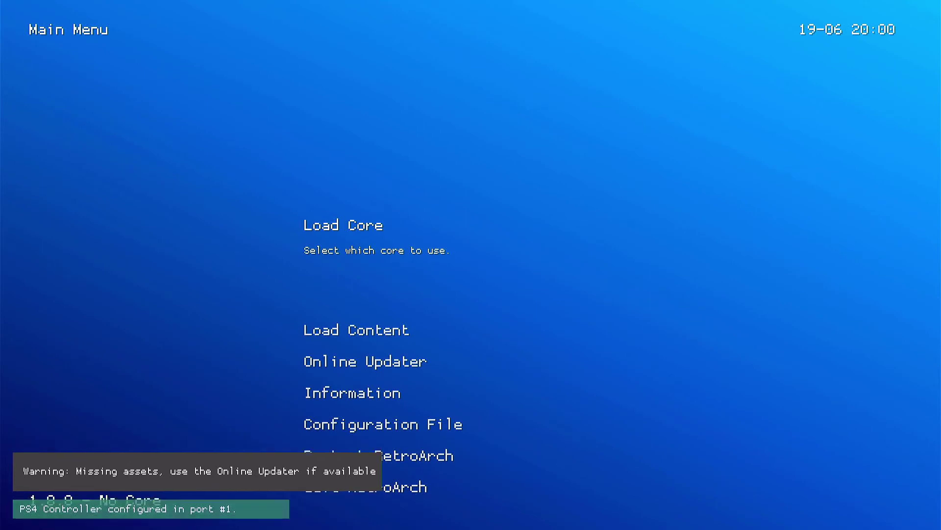
Look through RetroArch's Main Menu entries, its Settings and the Arcade - Capcom CP System playlist.
key("Down")
key("Down")
key("Down")
key("Up")
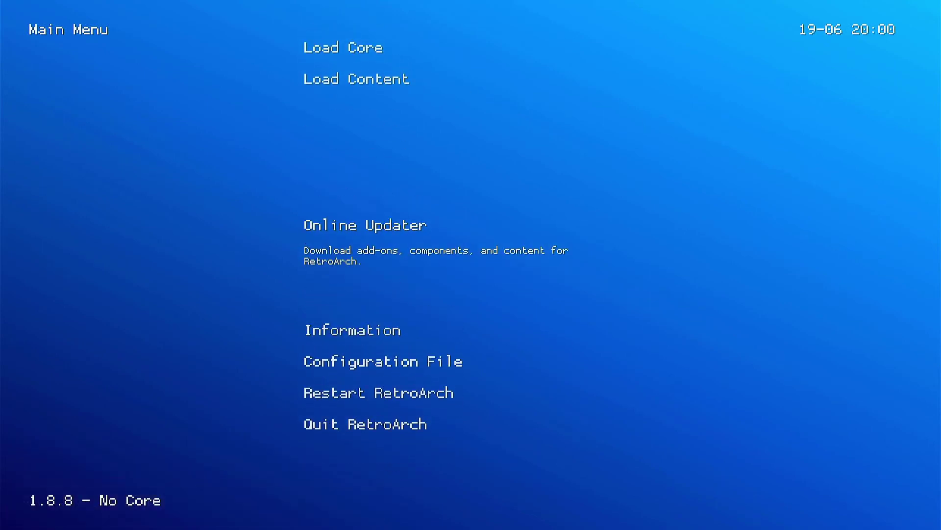
key("Down")
key("Down")
key("Down")
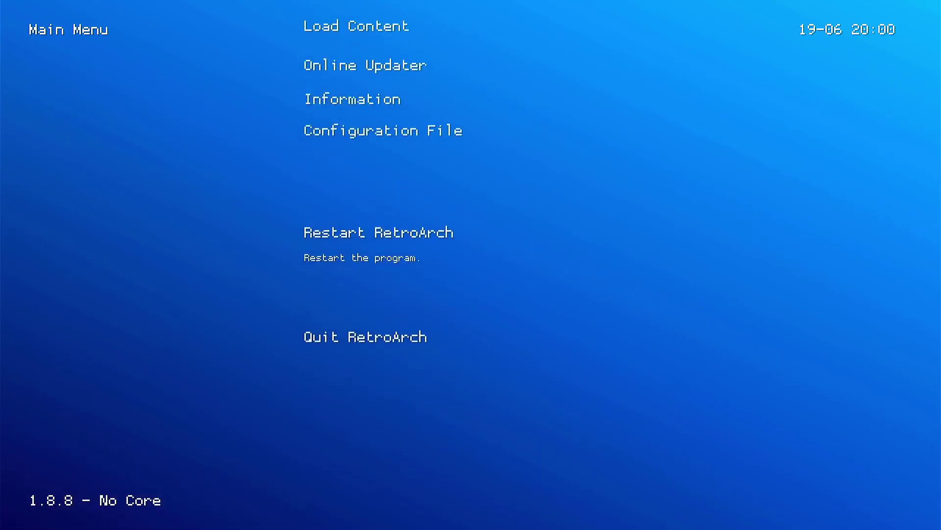
key("Up")
key("Up")
key("Right")
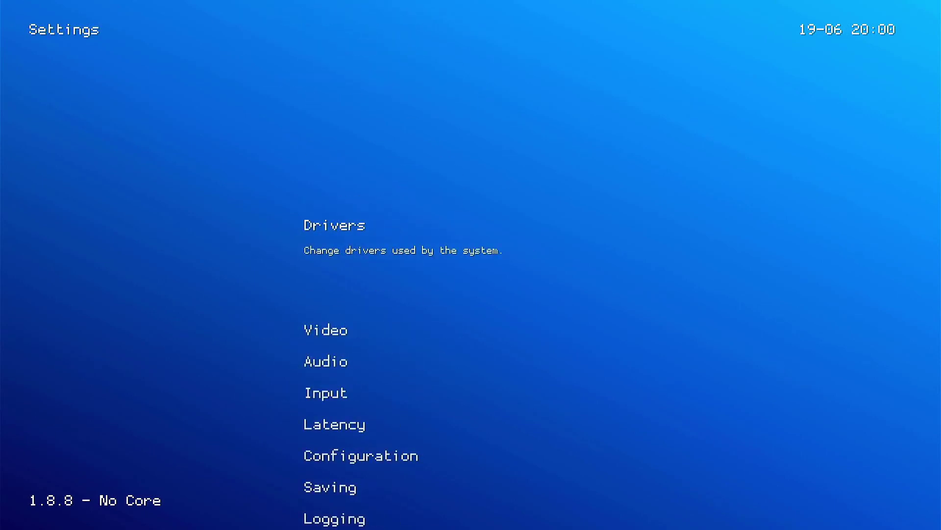
key("Right")
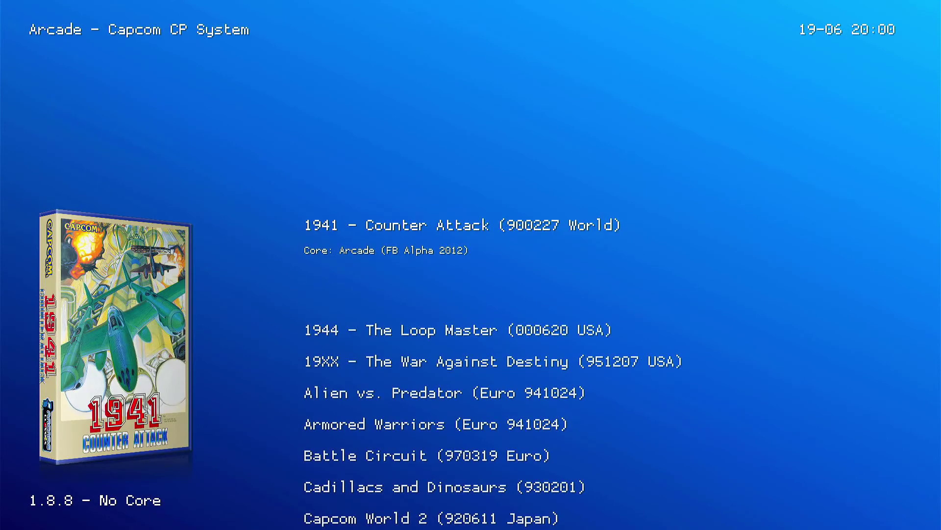
Look through the games in the Arcade - Capcom CP System playlist down to Dynasty Wars (US set 1).
key("Down")
key("Down")
key("Down")
key("Down")
key("Down")
key("Down")
key("Down")
key("Down")
key("Down")
key("Down")
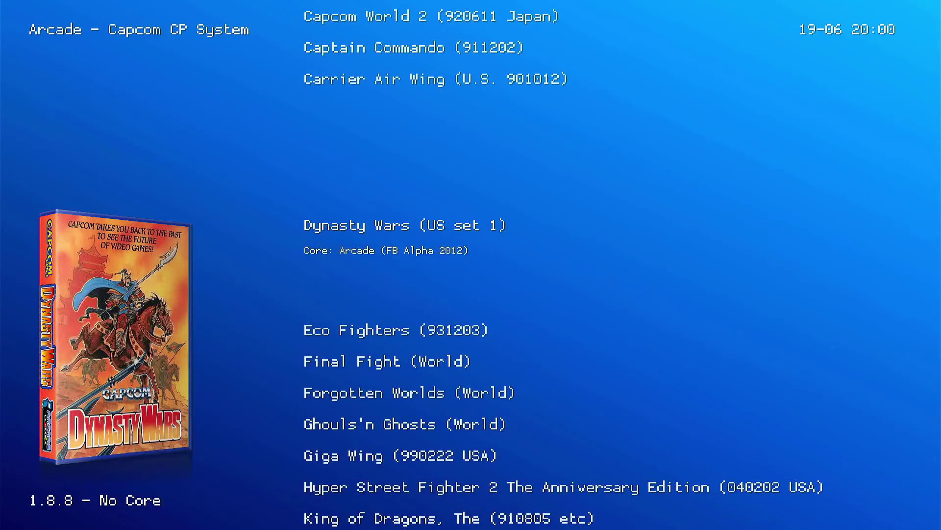
Review the entry options for Dynasty Wars (US set 1), from Run to Download Thumbnails, and return to the playlist.
key("Return")
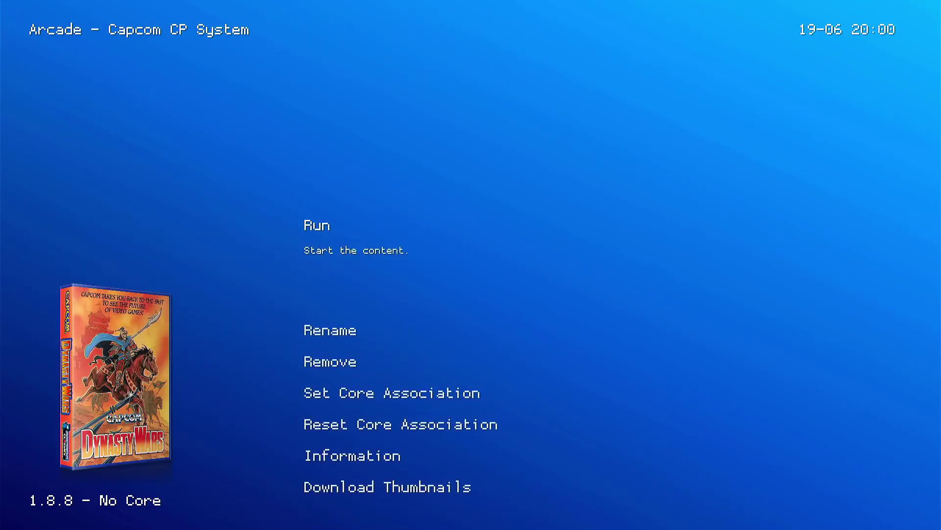
key("Down")
key("Down")
key("Down")
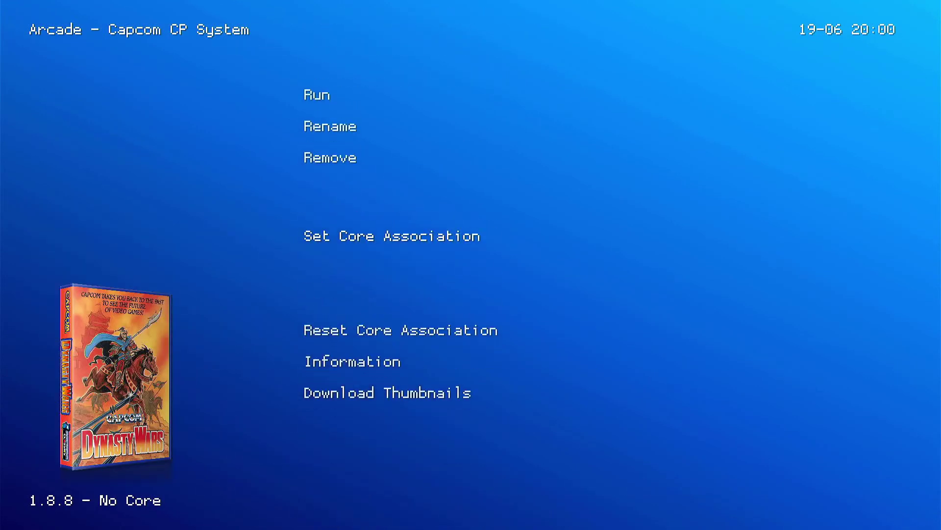
key("Down")
key("Down")
key("Down")
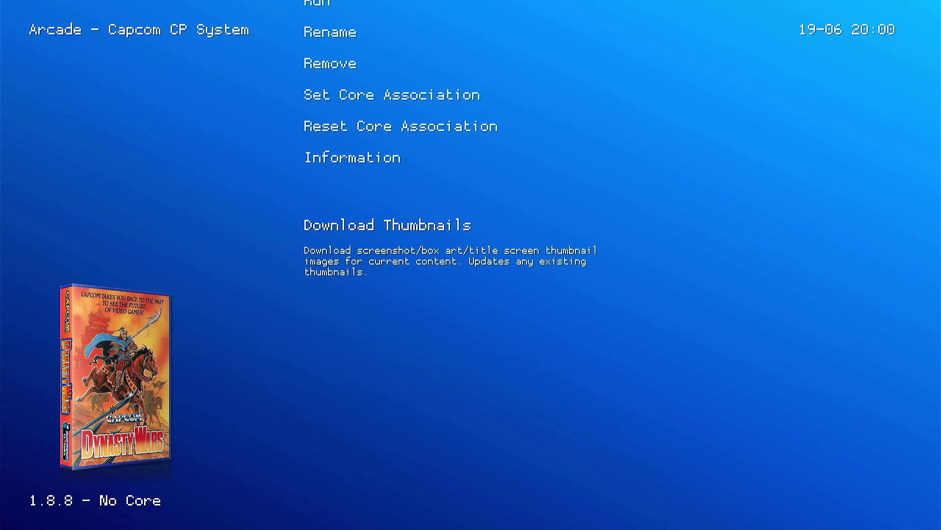
key("BackSpace")
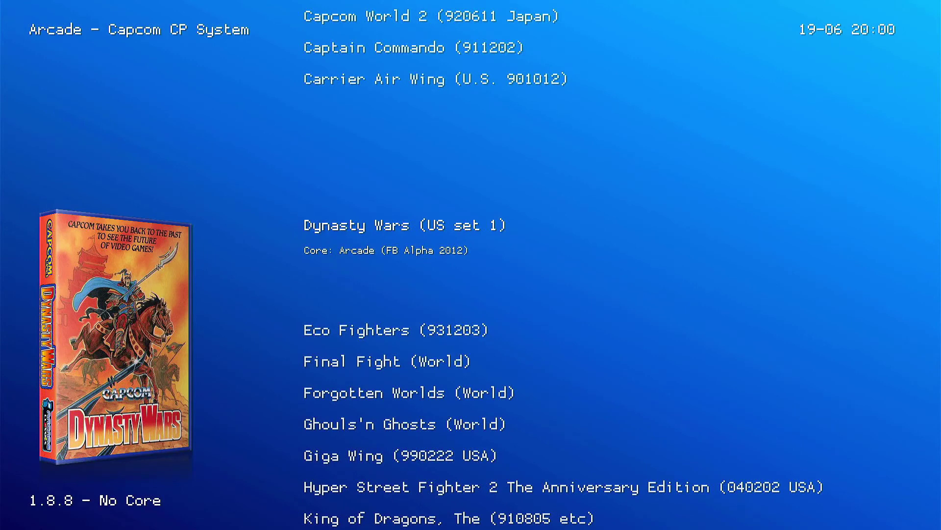
key("Return")
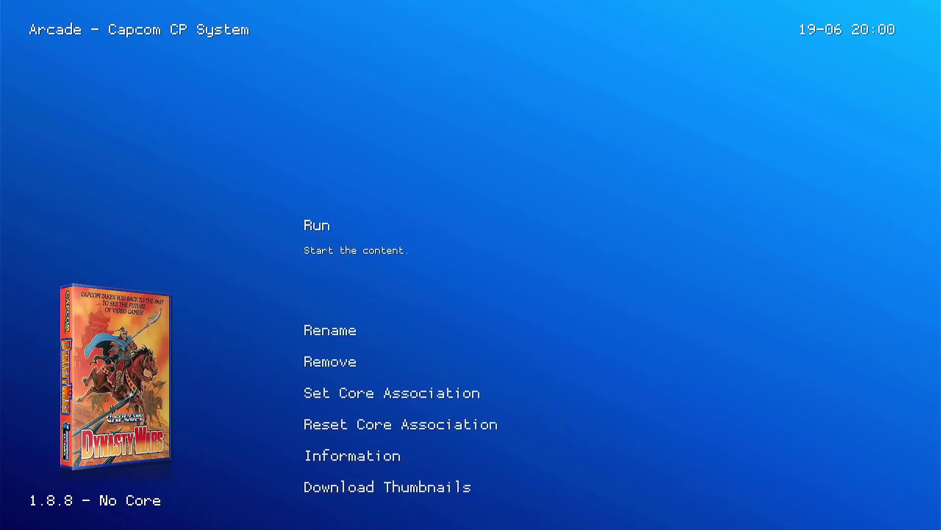
key("BackSpace")
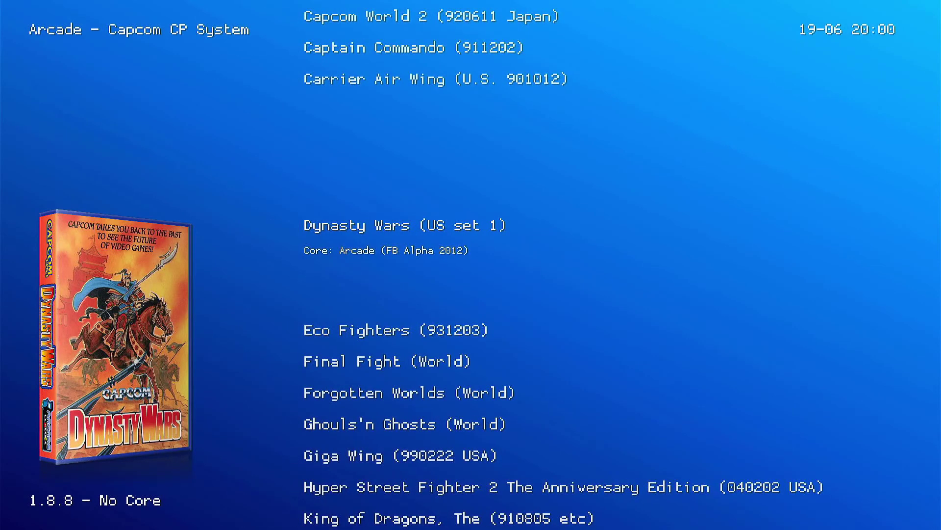
Open the MAME - 2003 playlist and look through its arcade games.
key("Right")
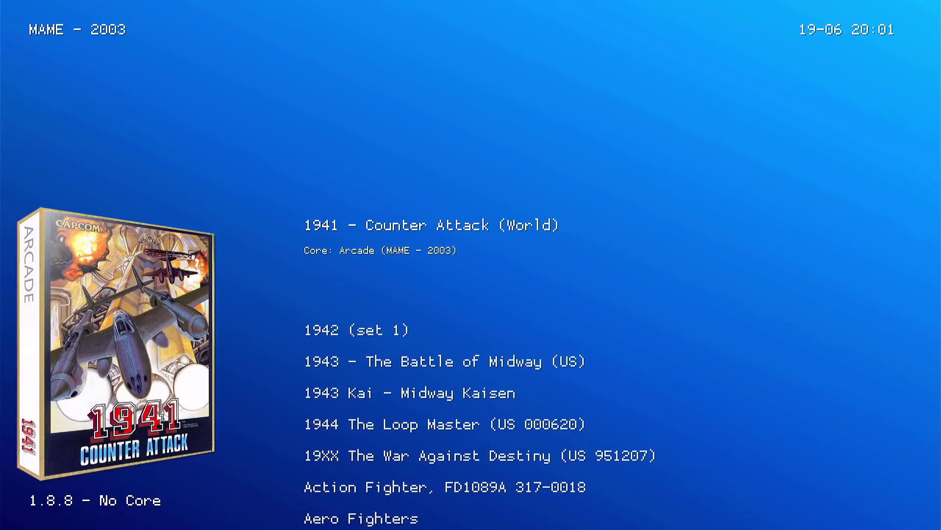
key("Down")
key("Down")
key("Down")
key("Down")
key("Down")
key("Down")
key("Down")
key("Down")
key("Down")
key("Down")
key("Down")
key("Down")
key("Down")
key("Down")
key("Down")
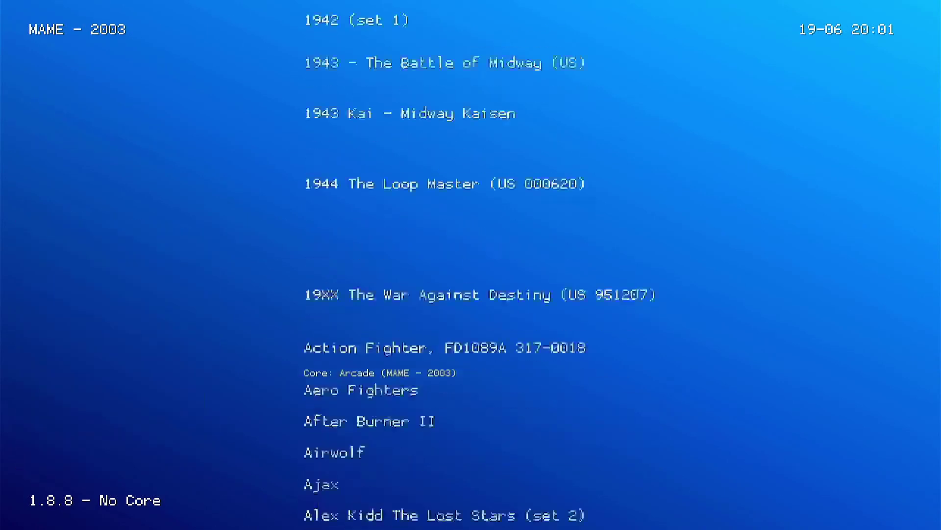
key("Down")
key("Down")
key("Down")
key("Down")
key("Down")
key("Down")
Look over the Nintendo Entertainment System, Super Nintendo, Sega Dreamcast and SNK Neo Geo playlists, ending on Sony - PlayStation.
key("Right")
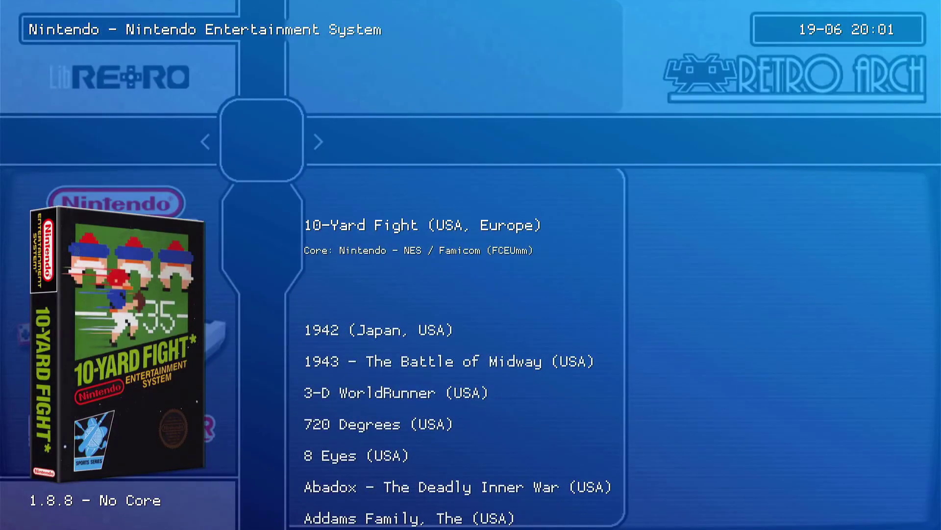
key("Right")
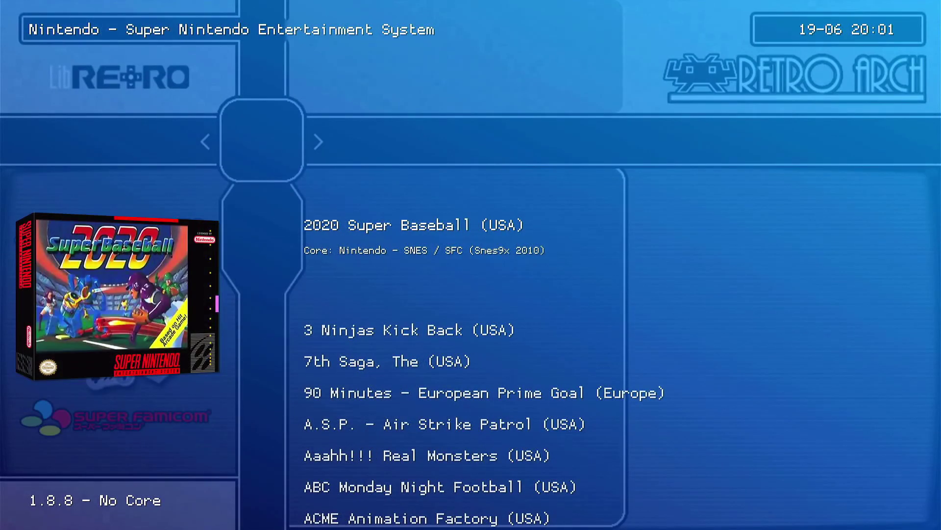
key("Right")
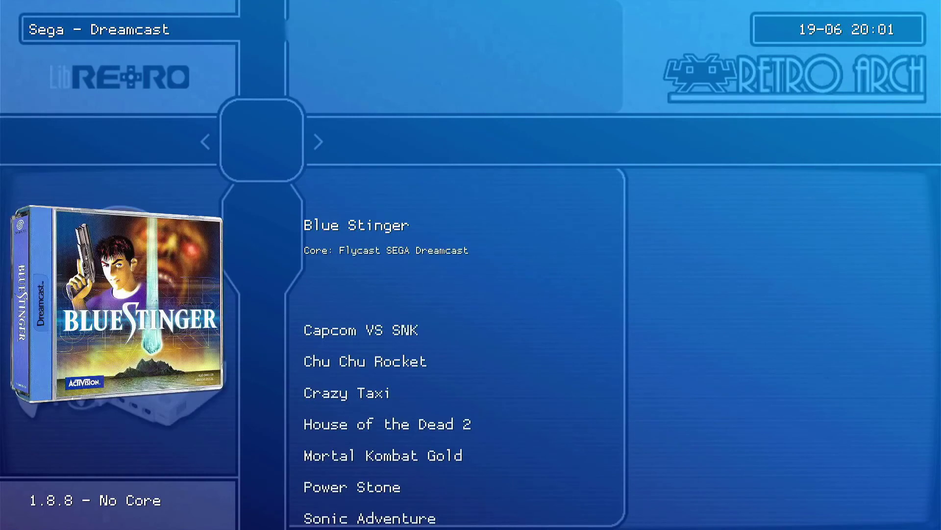
key("Right")
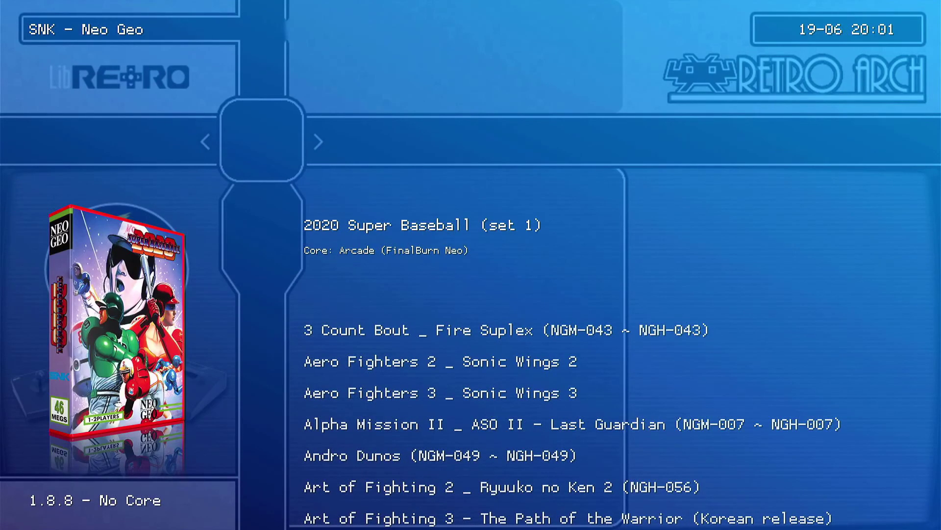
key("Right")
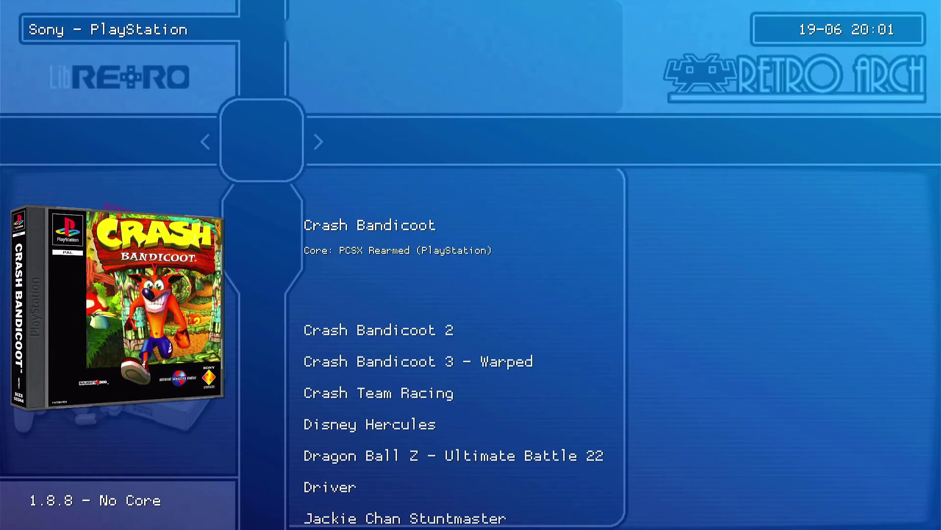
Look through the Sony - PlayStation playlist from Crash Bandicoot down to Driver.
key("Down")
key("Down")
key("Down")
key("Down")
key("Down")
key("Down")
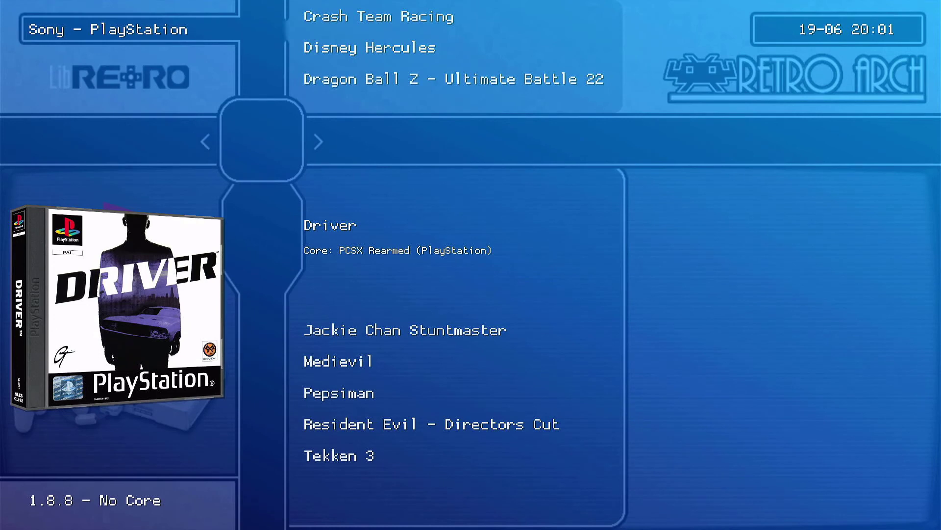
Open the entry options for Driver and review them from Run to Download Thumbnails and back.
key("Return")
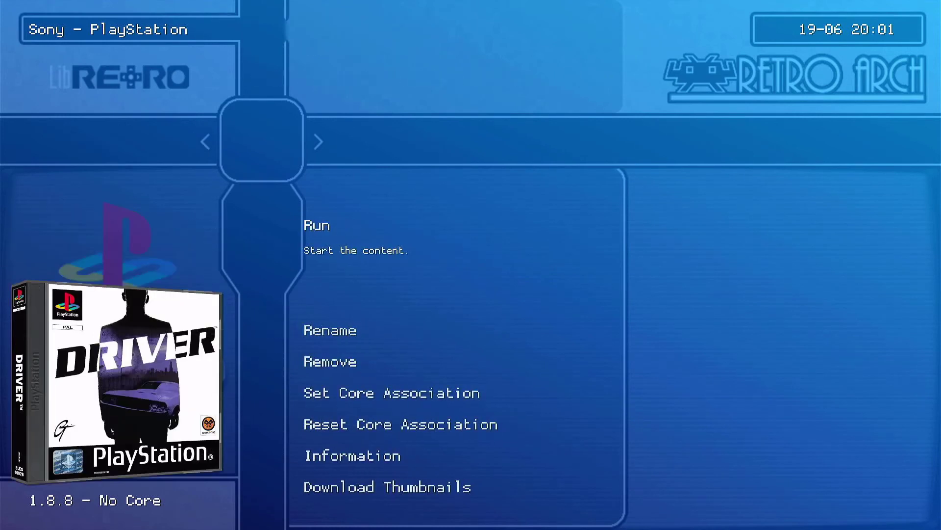
key("Down")
key("Down")
key("Down")
key("Down")
key("Down")
key("Down")
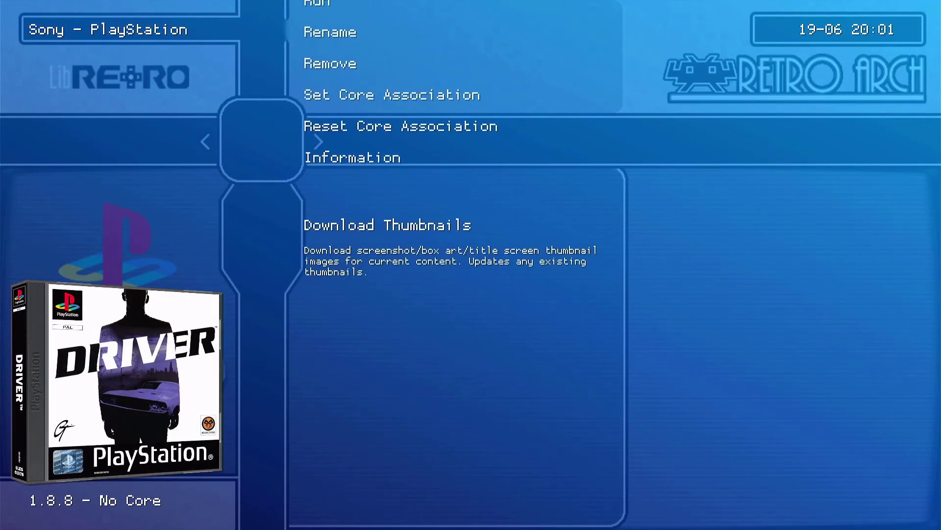
key("Up")
key("Up")
key("Up")
key("Up")
key("Up")
key("Up")
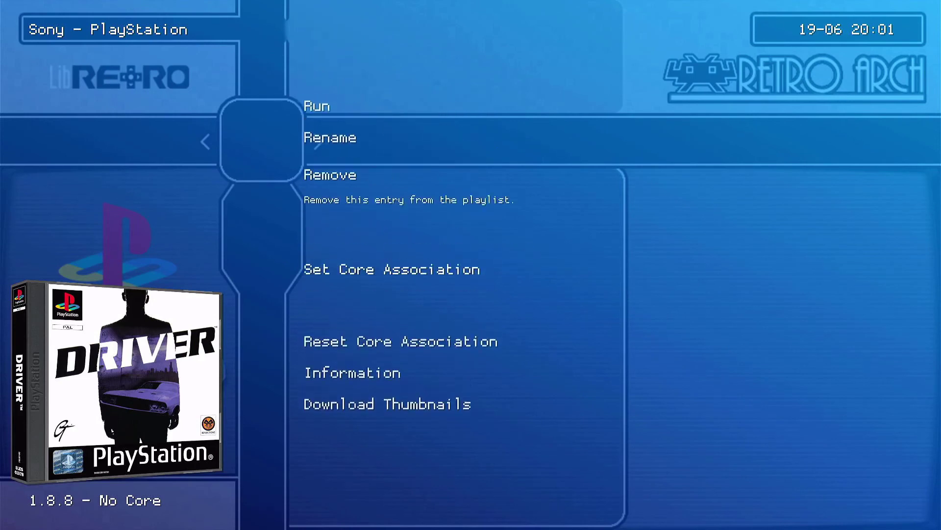